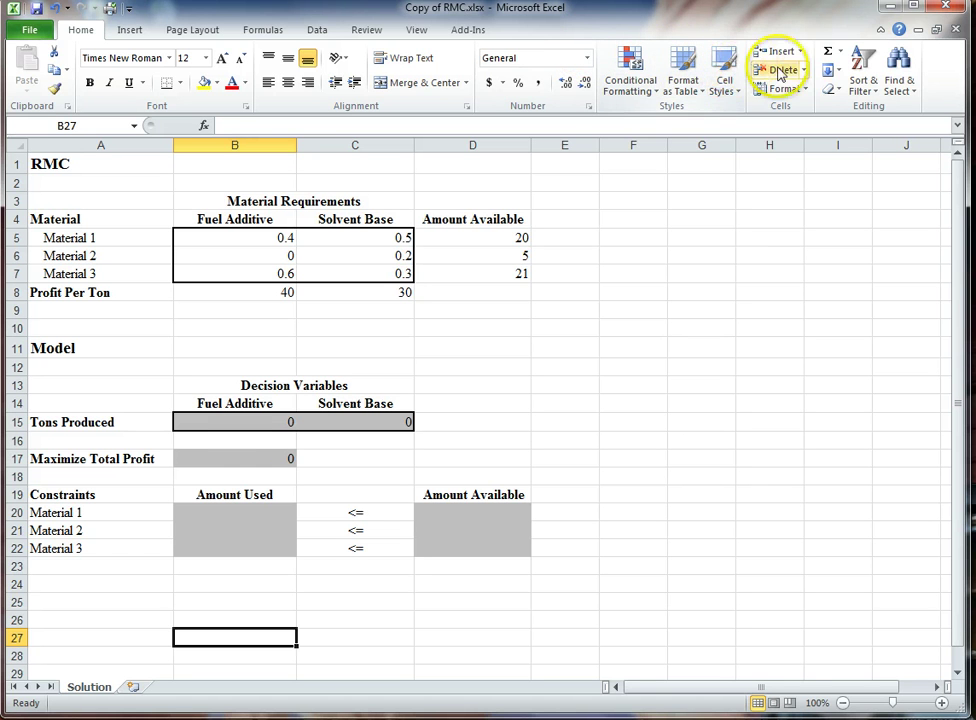
Dismiss the Skype audio notification and inspect the decision variable cells B15:C15 and the total profit formula in B17
click(318, 30)
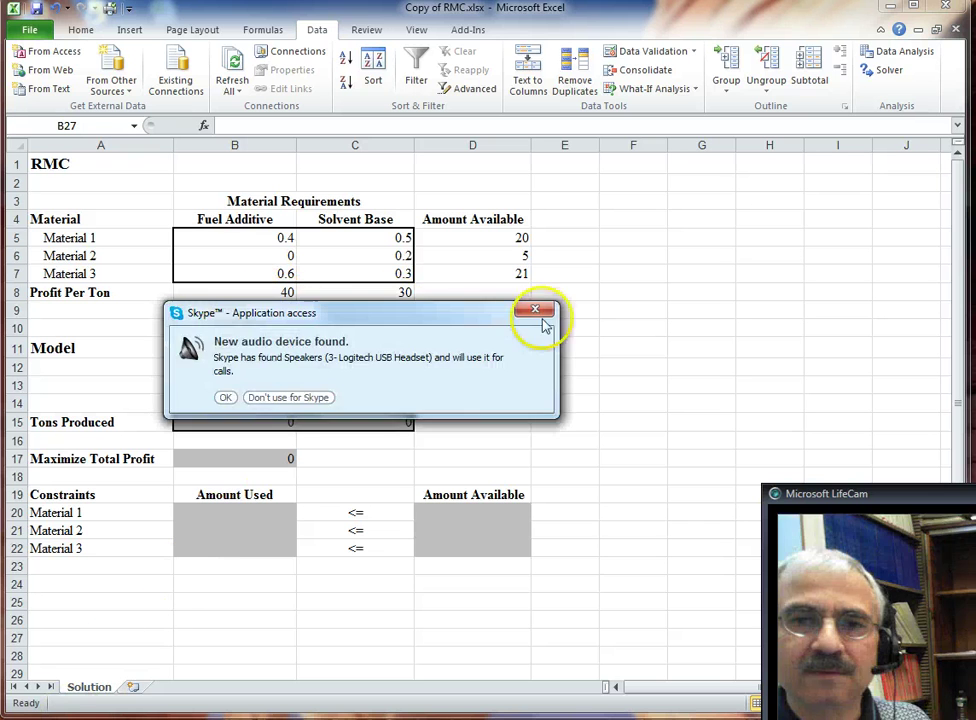
click(543, 313)
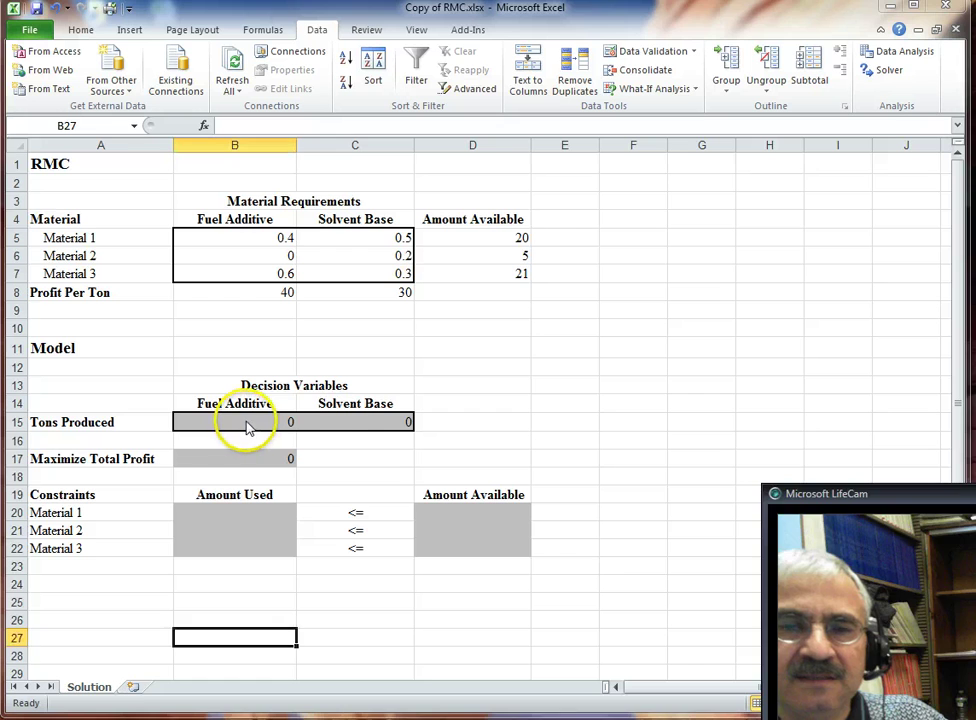
click(355, 422)
click(257, 417)
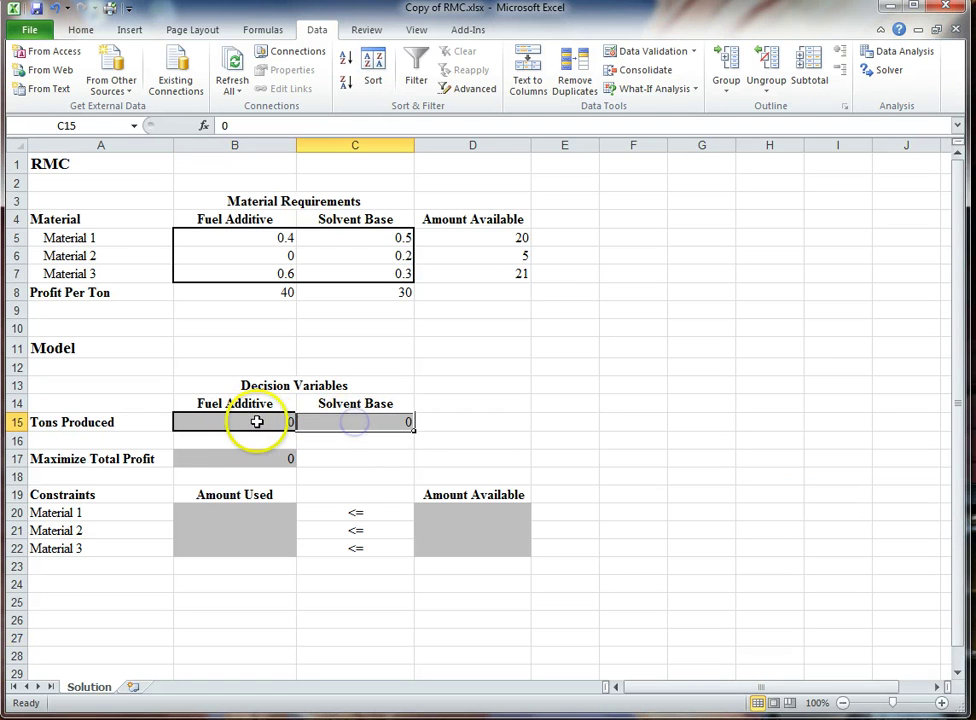
drag(295, 421, 348, 423)
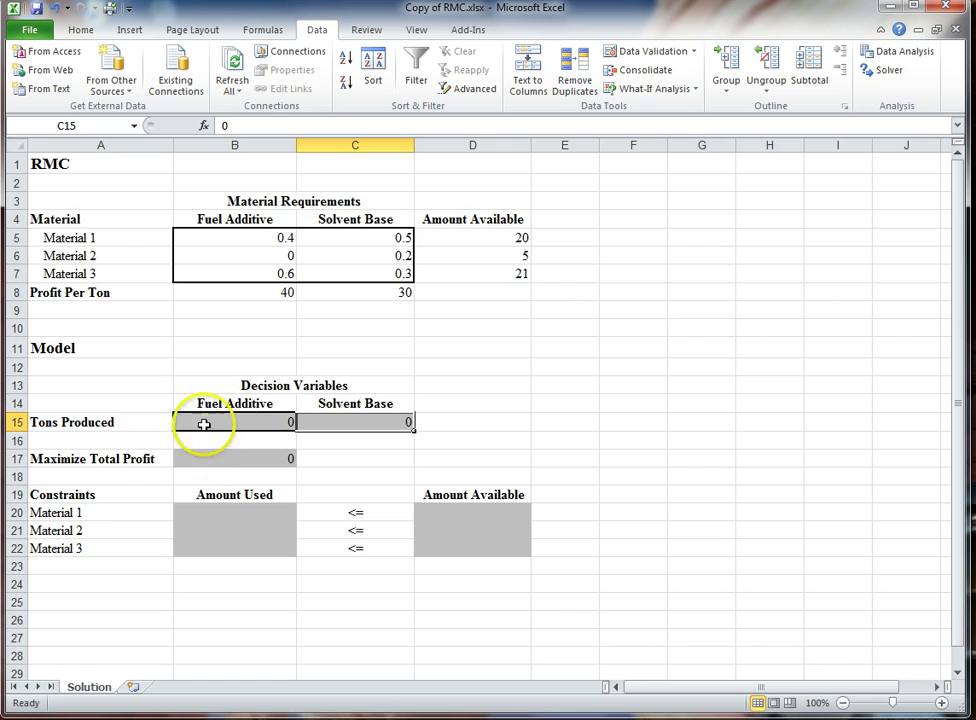
click(281, 463)
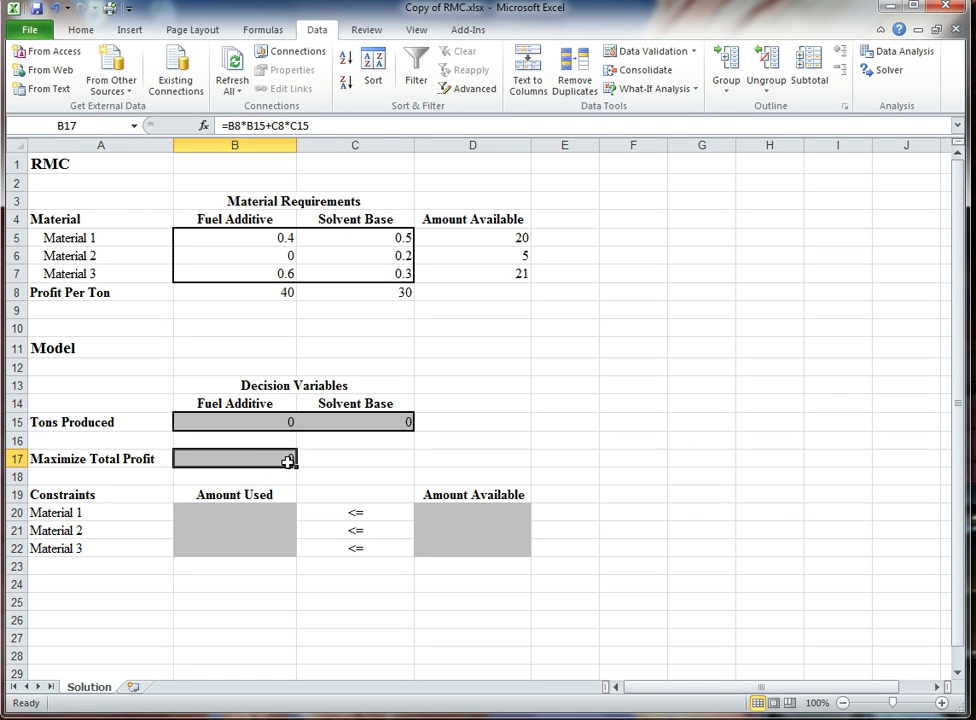
Enter =B5*B15+C5*C15 as the Material 1 amount used in B20 and fill it down through B22
click(252, 514)
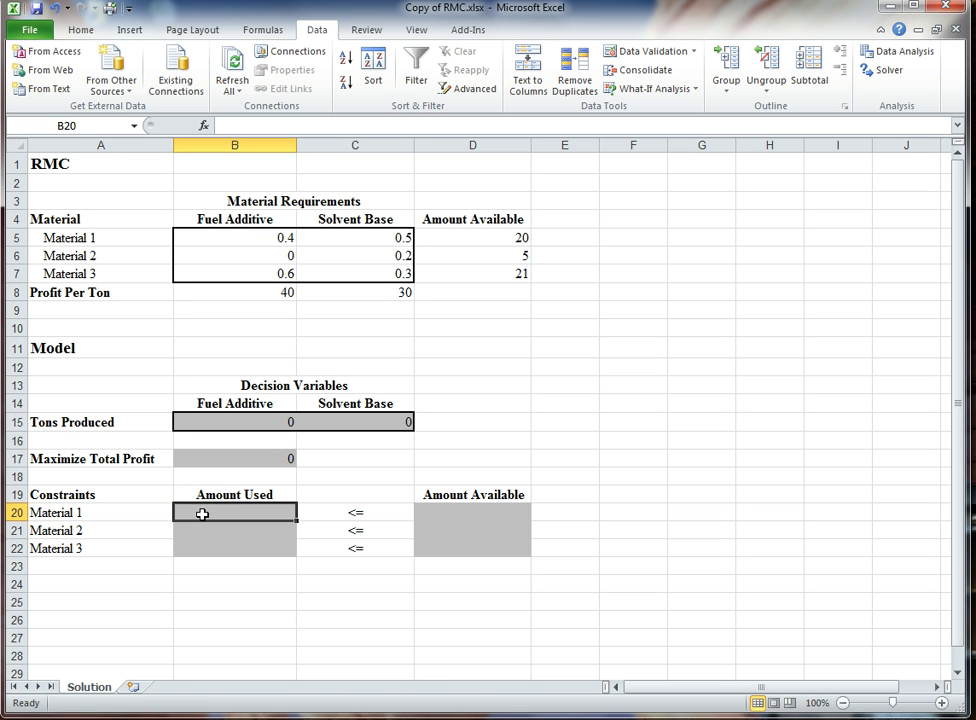
text(=)
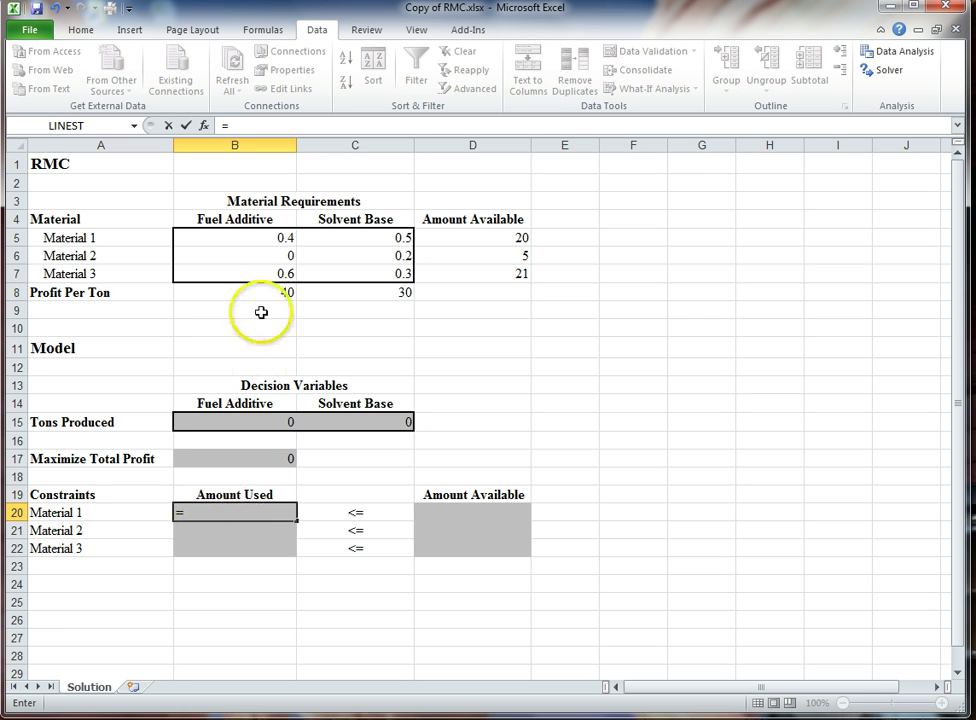
click(268, 240)
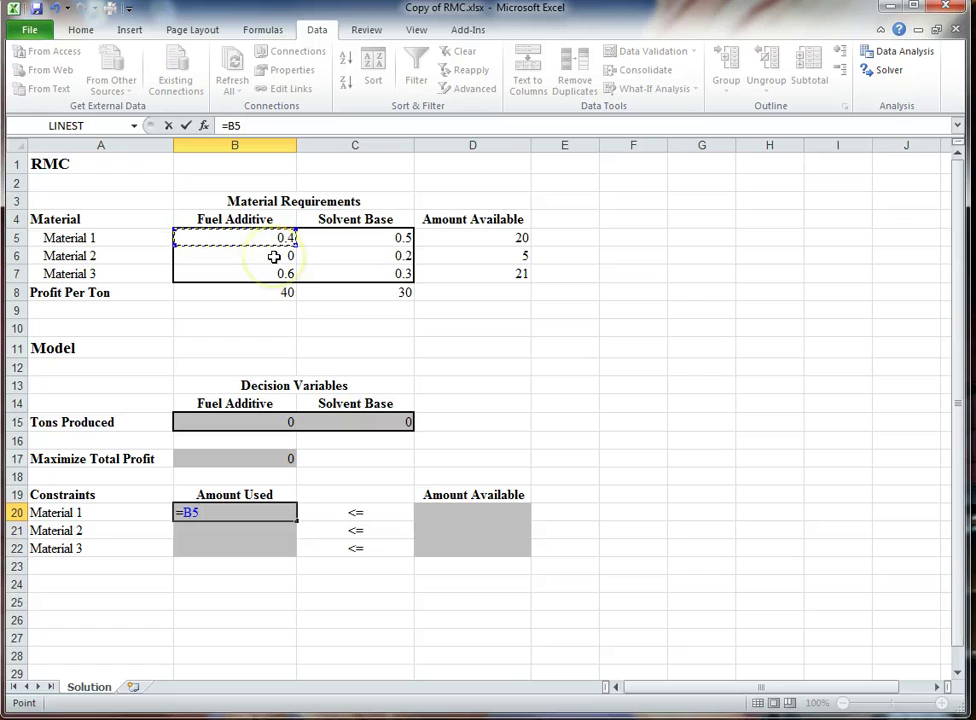
text(*)
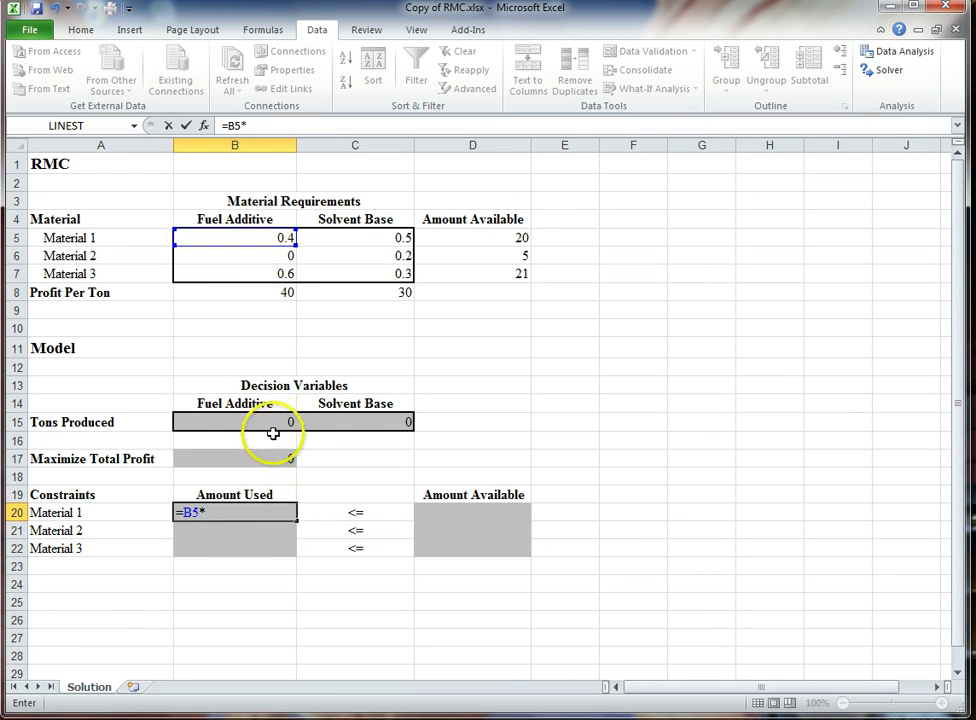
click(273, 424)
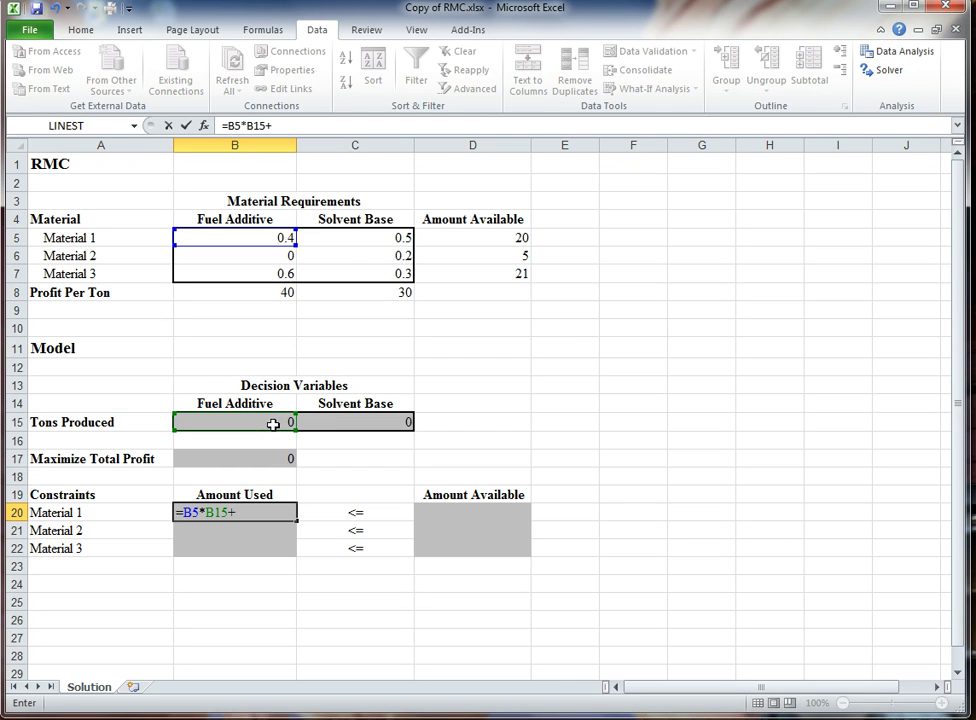
click(380, 240)
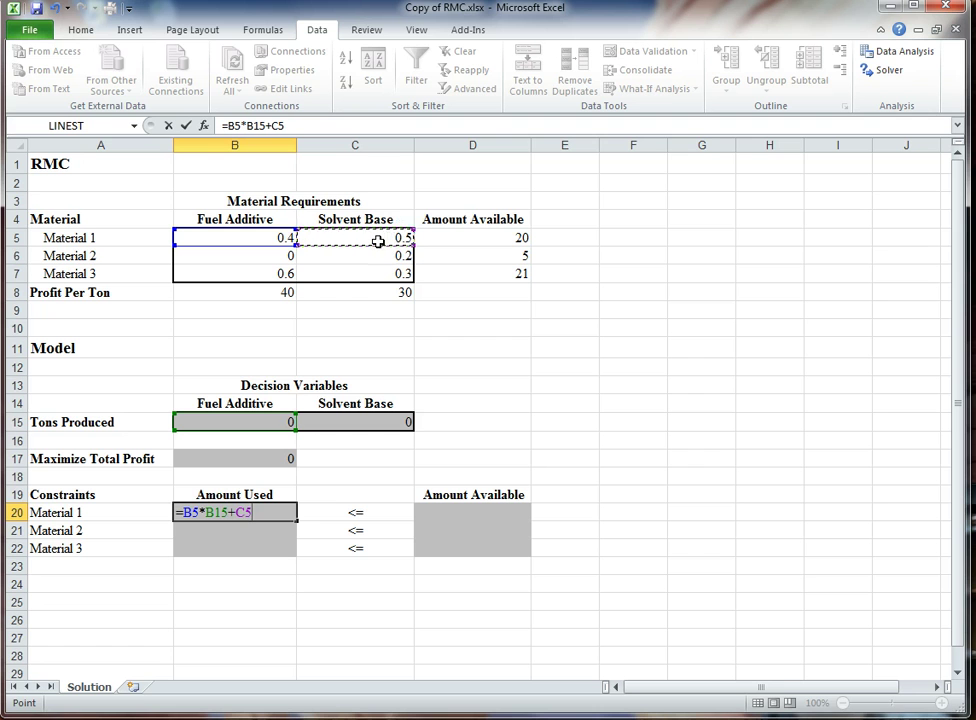
text(*)
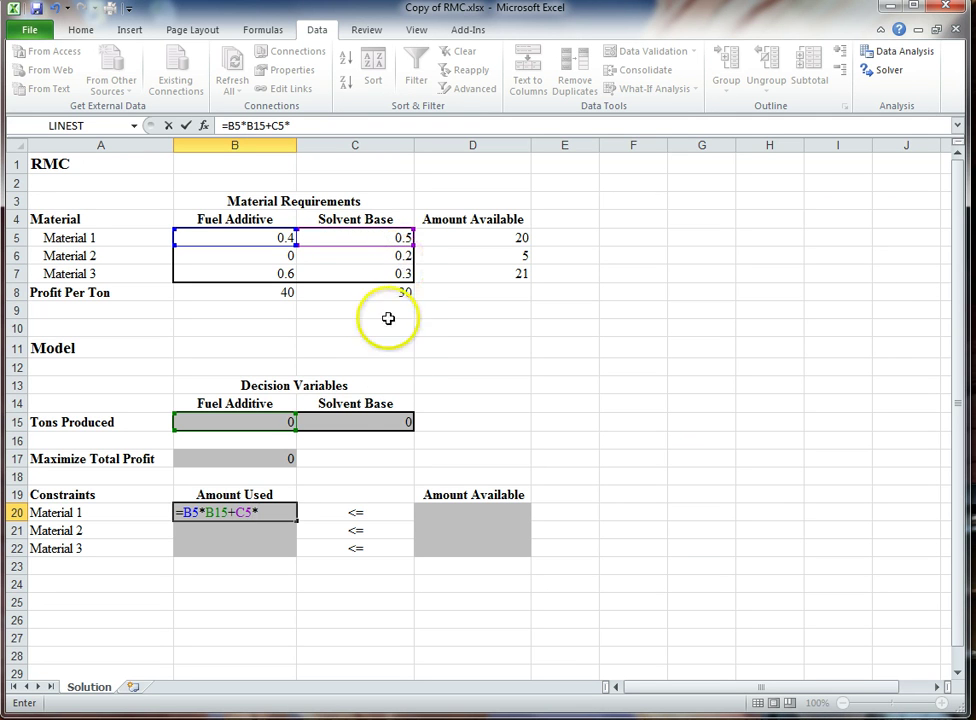
click(394, 426)
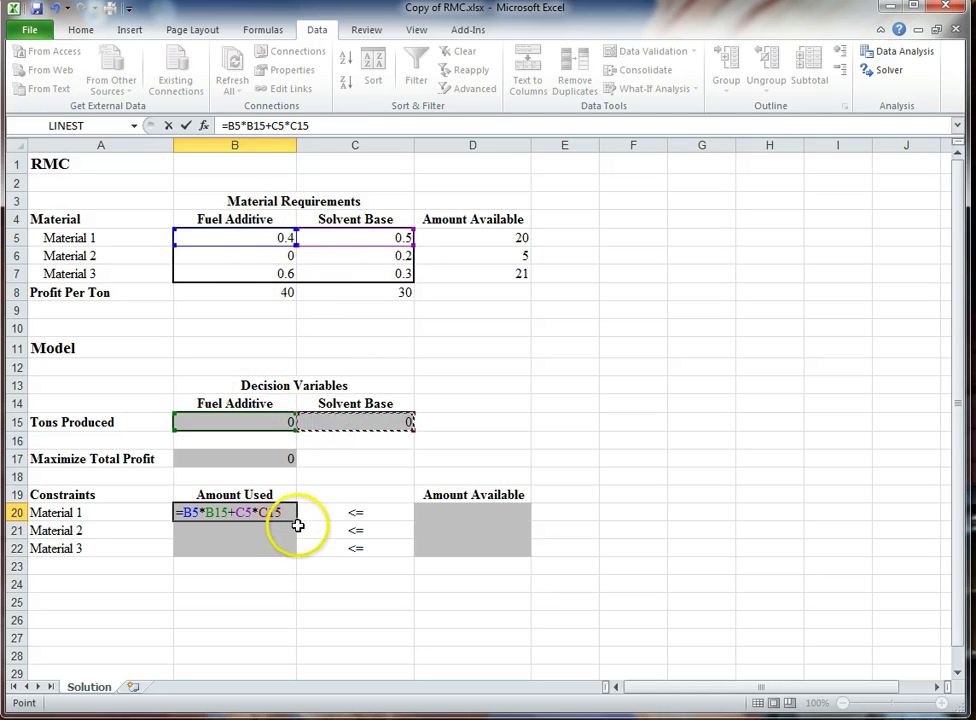
drag(298, 521, 298, 548)
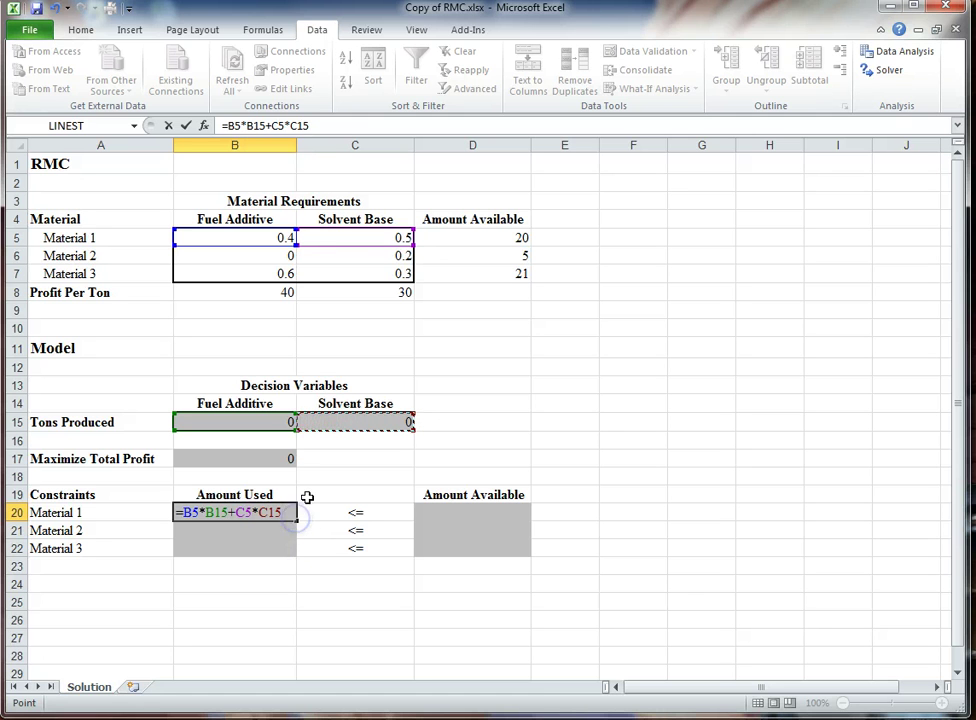
key(Return)
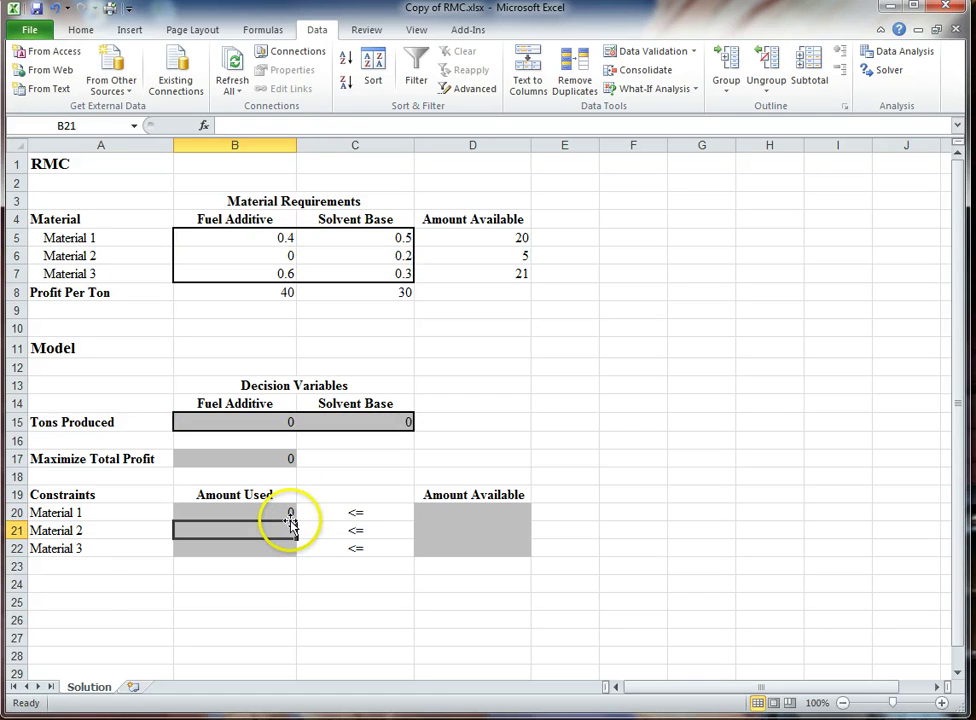
click(290, 513)
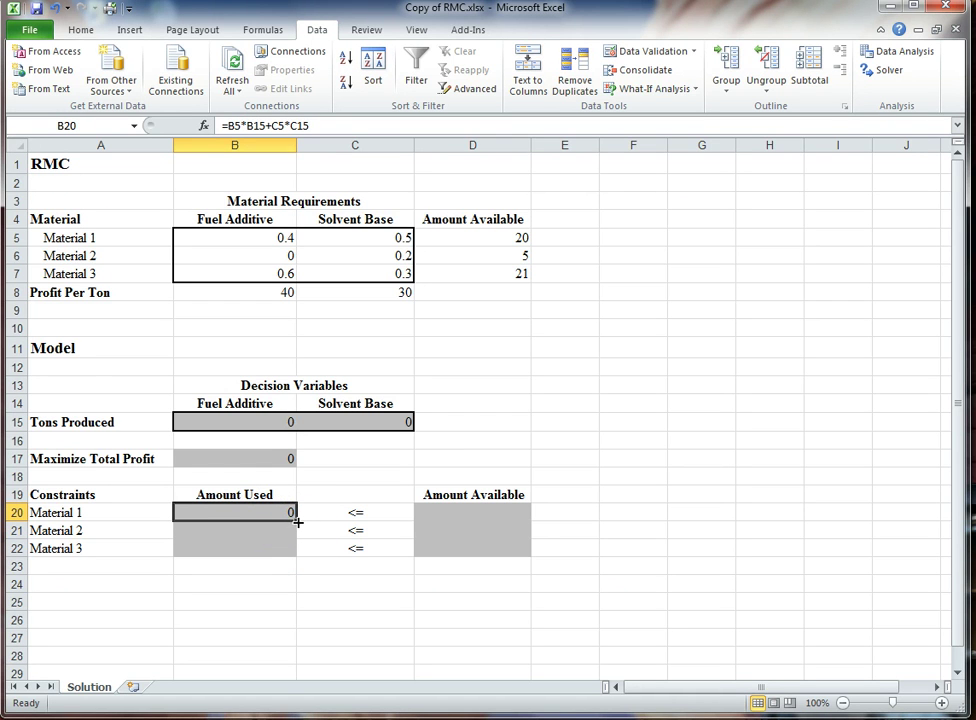
drag(296, 520, 296, 549)
Correct the Material 2 amount used formula in B21 to =B6*B15+C6*C15
click(251, 530)
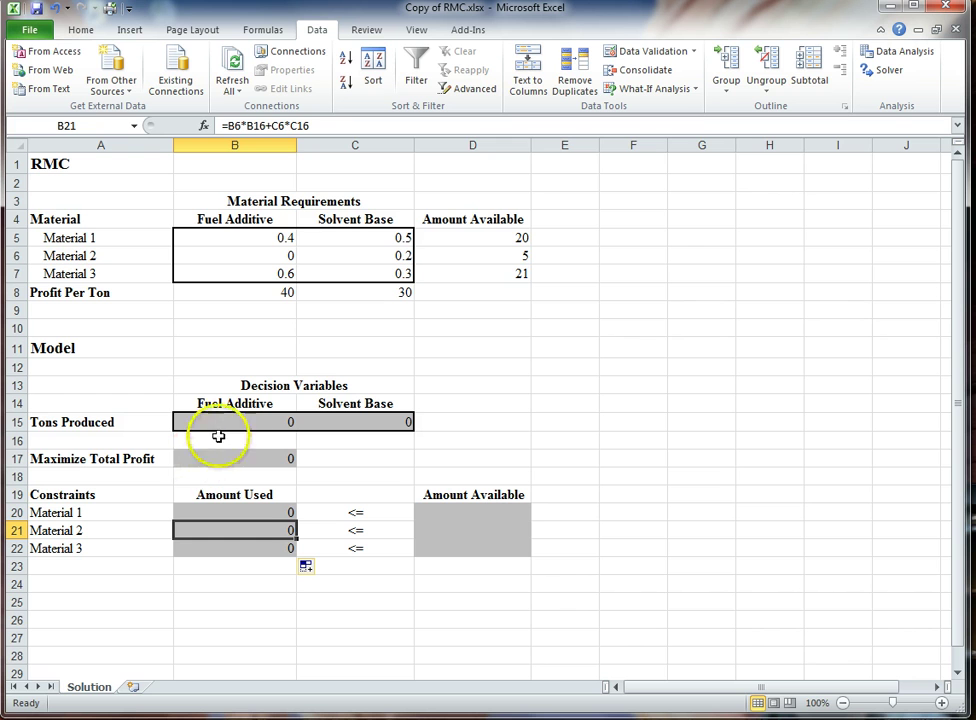
click(268, 133)
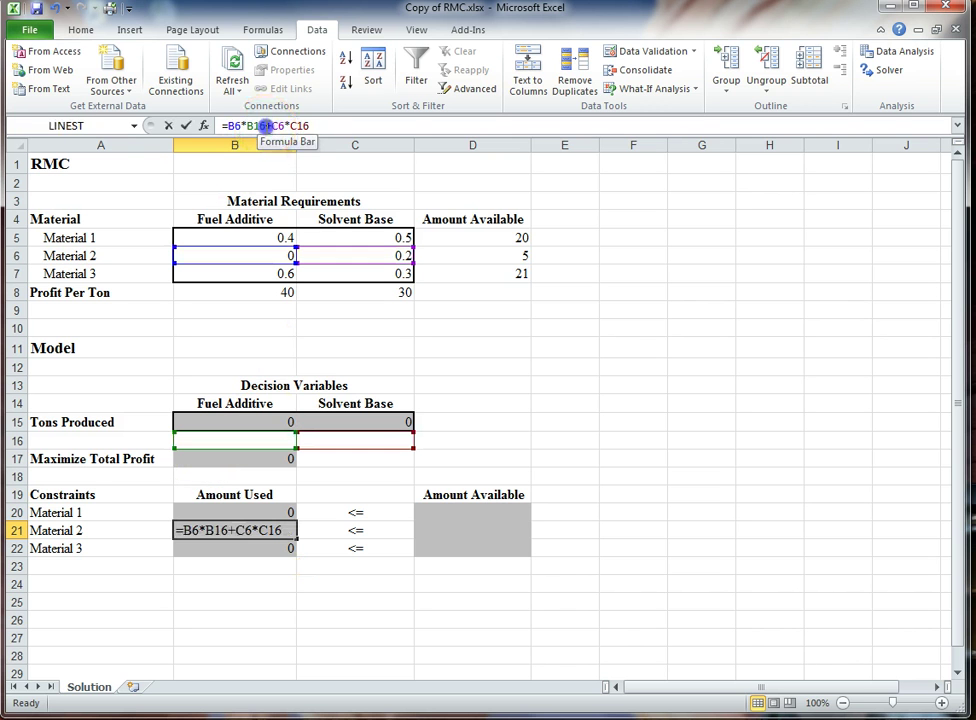
key(BackSpace)
text(5)
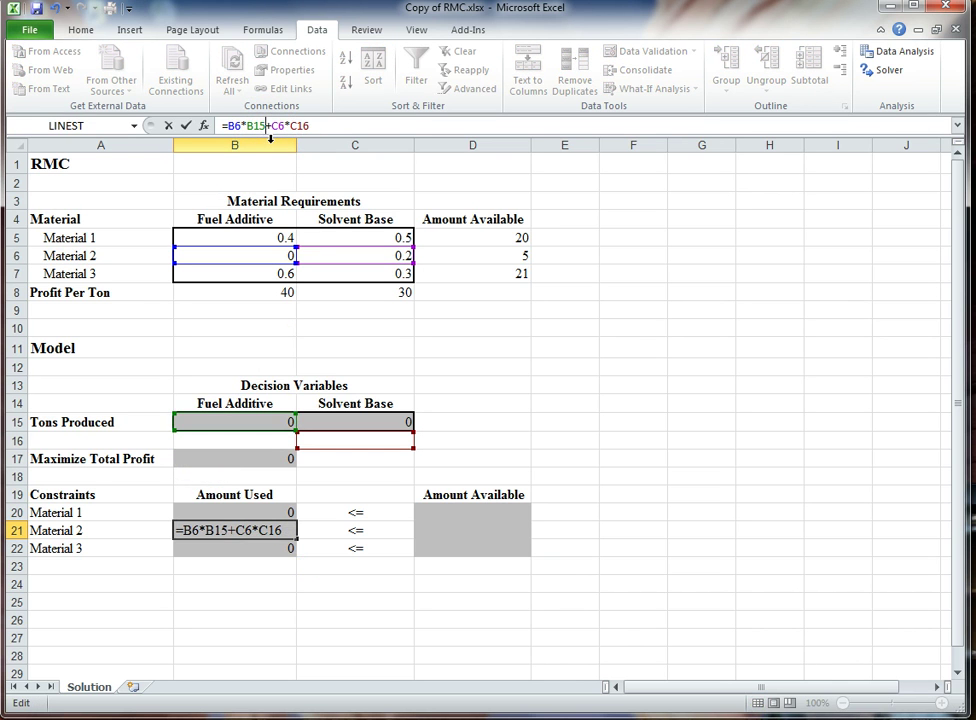
click(314, 124)
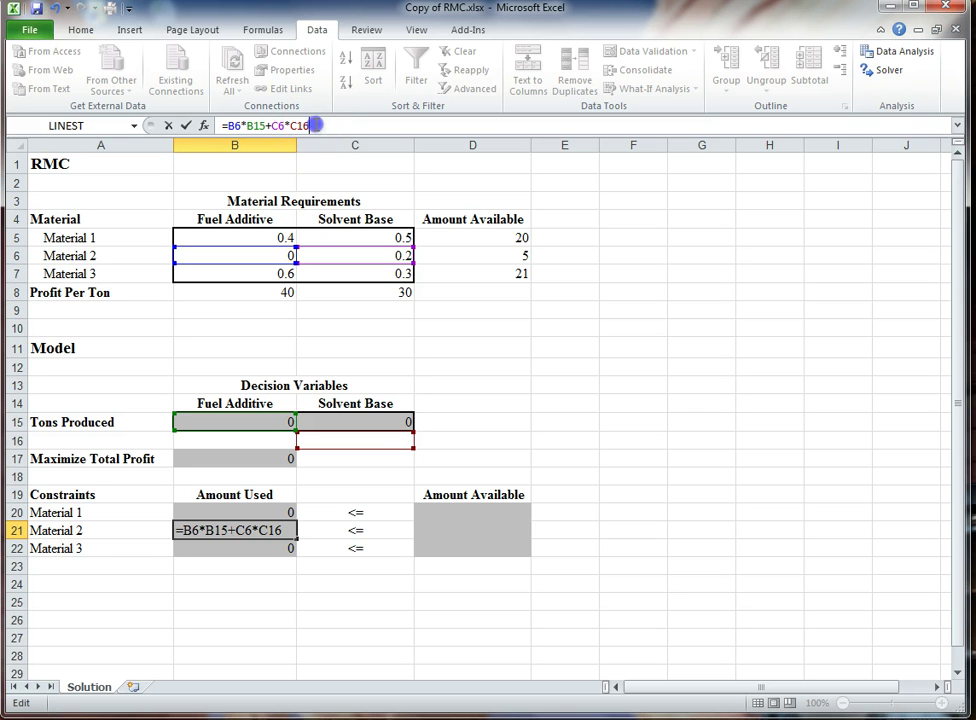
key(BackSpace)
text(5)
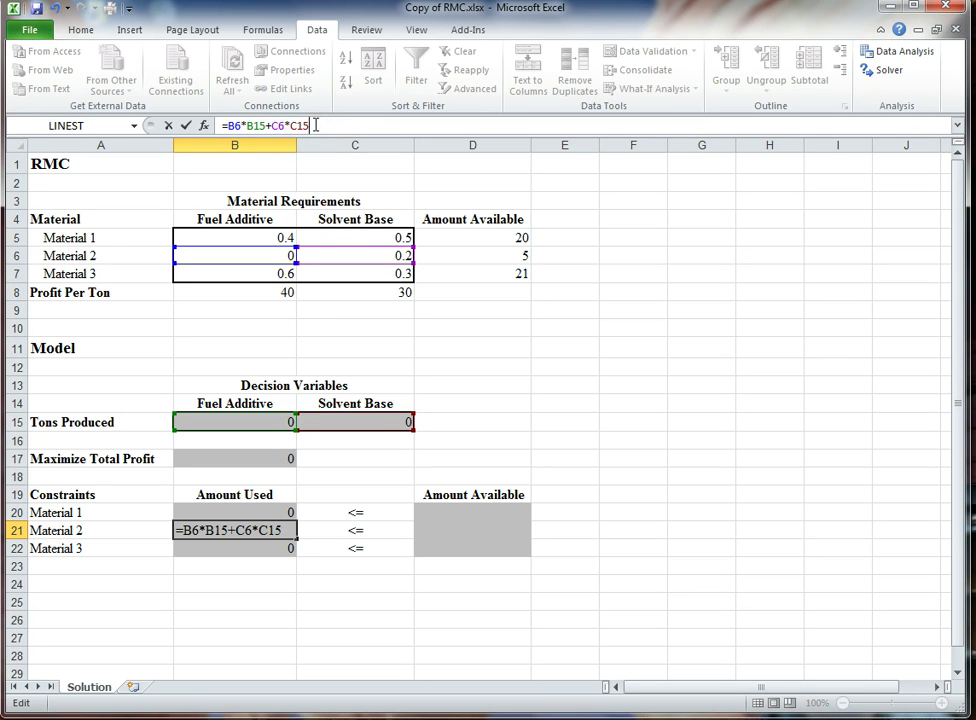
Correct the Material 3 amount used formula in B22 to =B7*B15+C7*C15
click(260, 550)
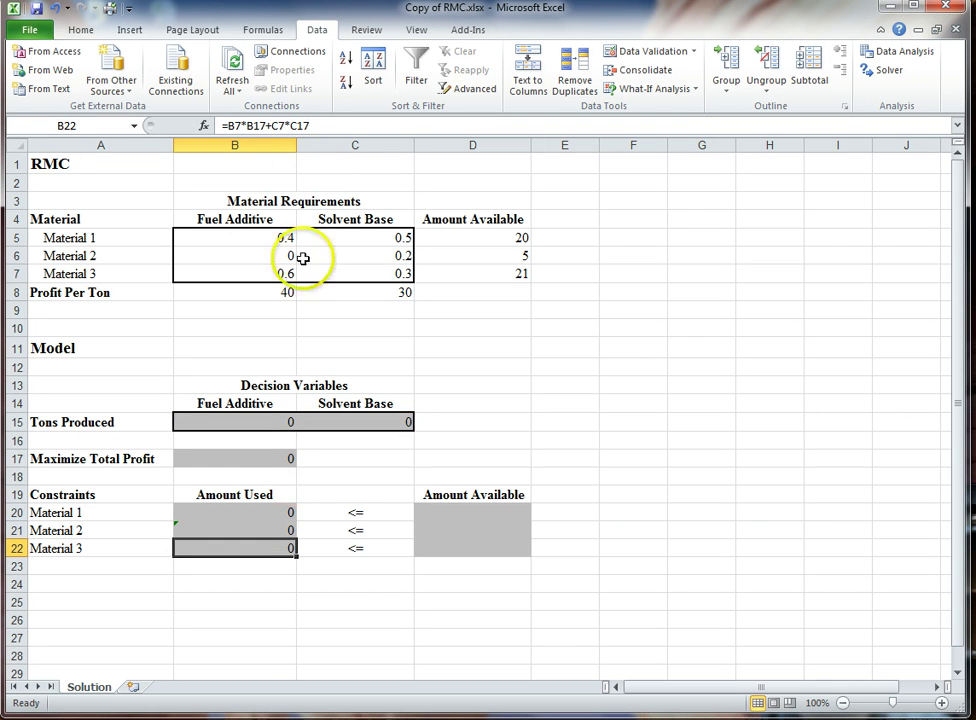
click(267, 126)
key(BackSpace)
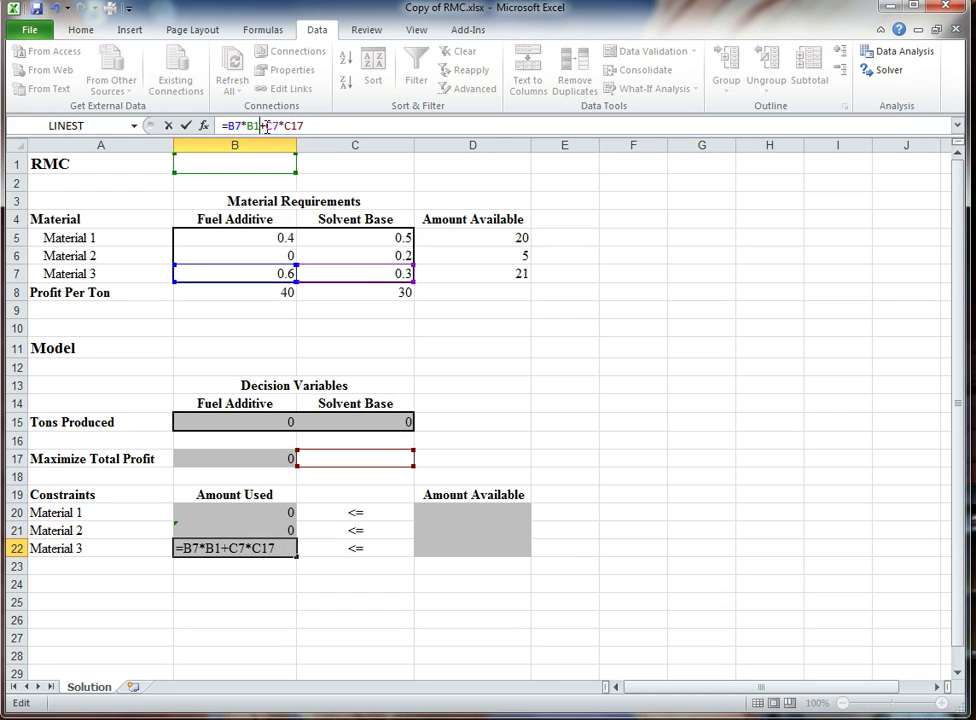
text(5)
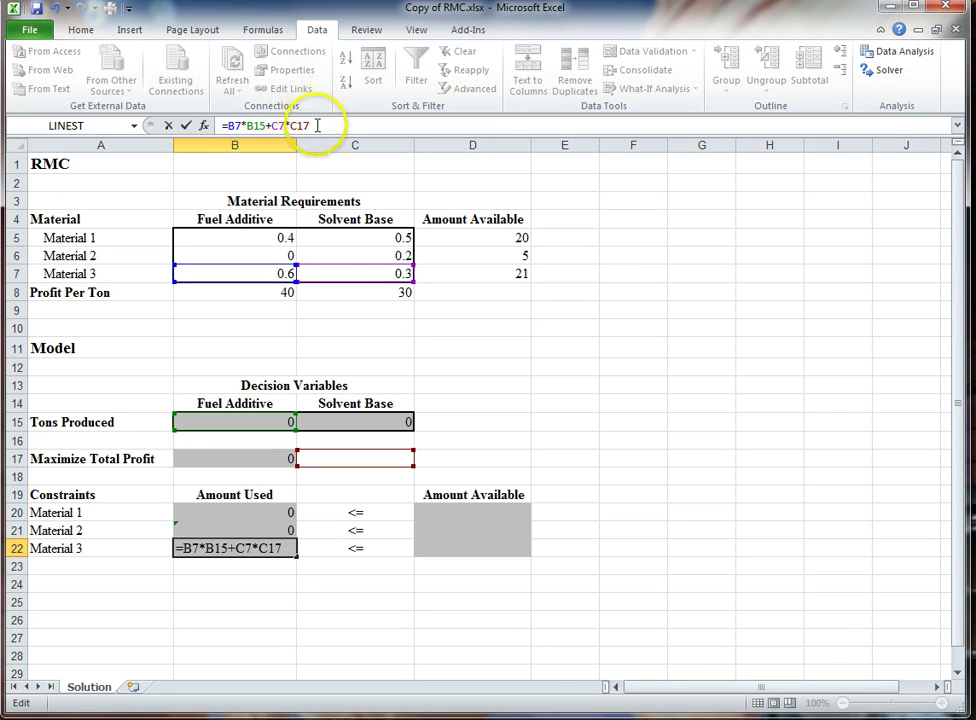
click(316, 125)
key(BackSpace)
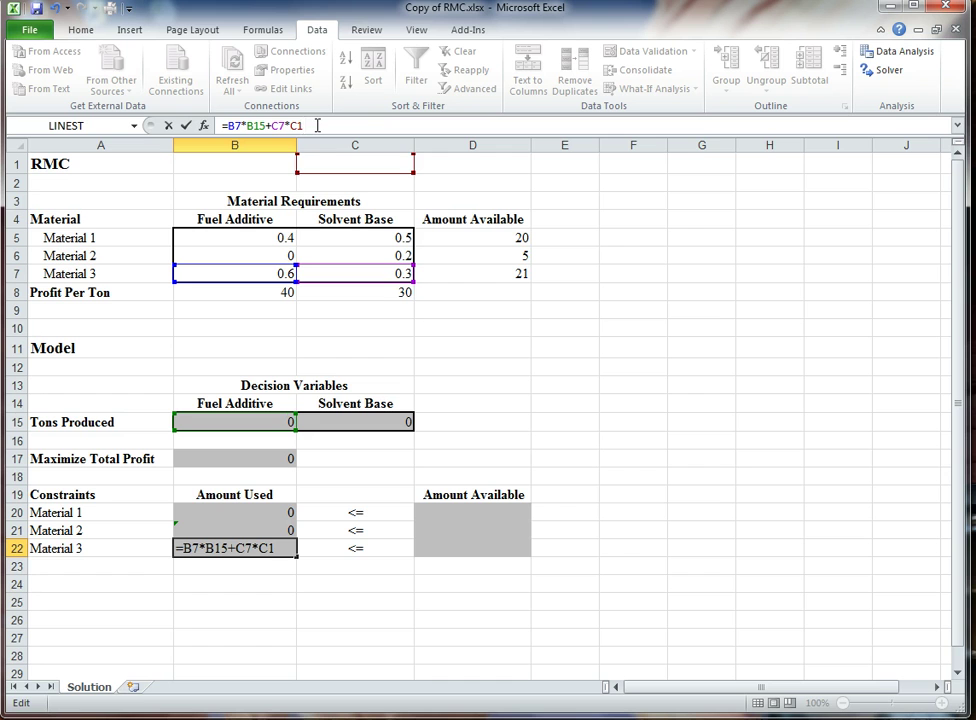
text(5)
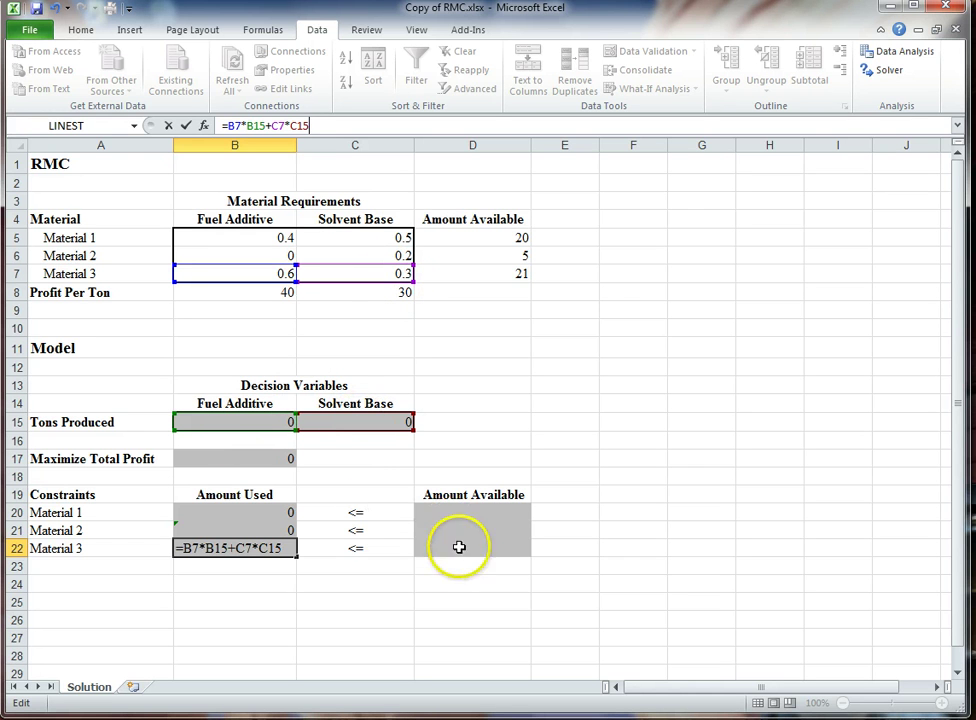
Link the Material 1 amount available in D20 to =D5 and fill it down through D22
click(497, 512)
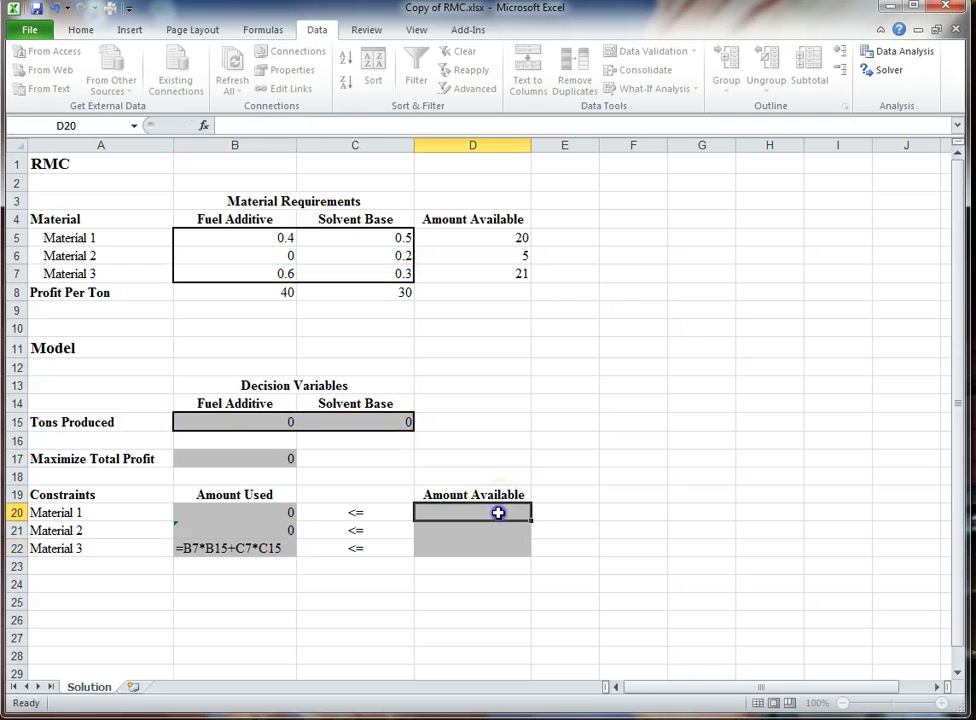
text(=)
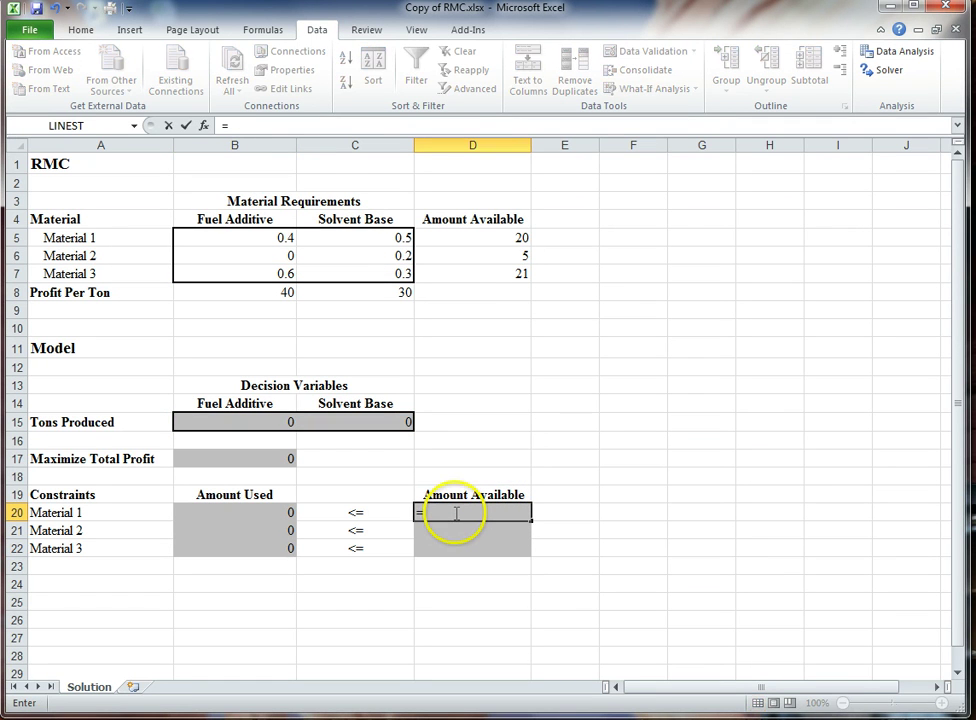
click(494, 241)
key(Return)
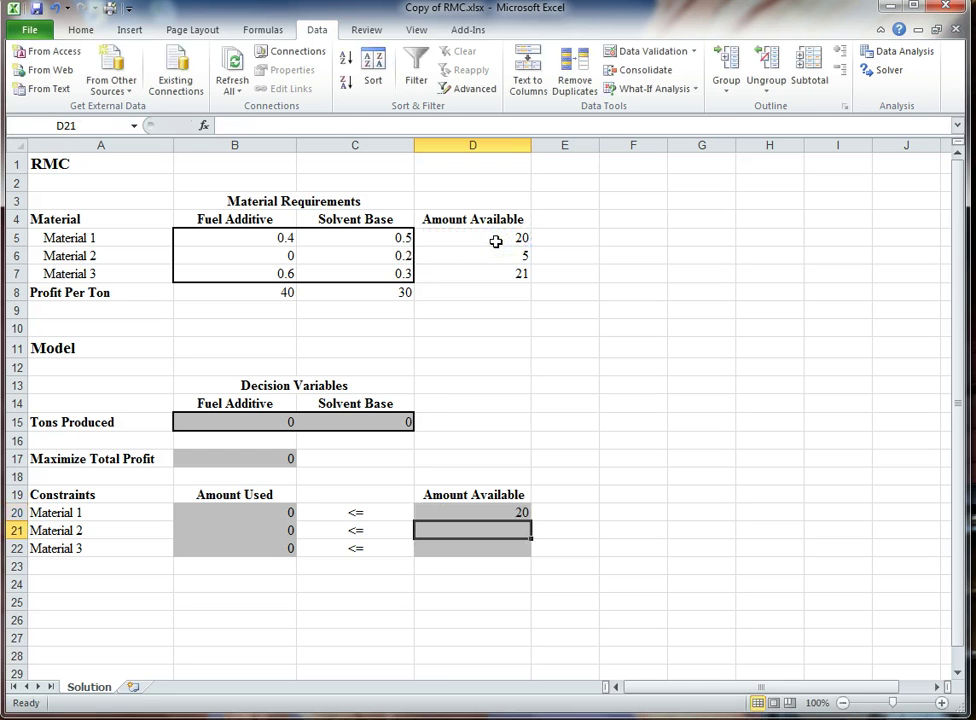
click(524, 514)
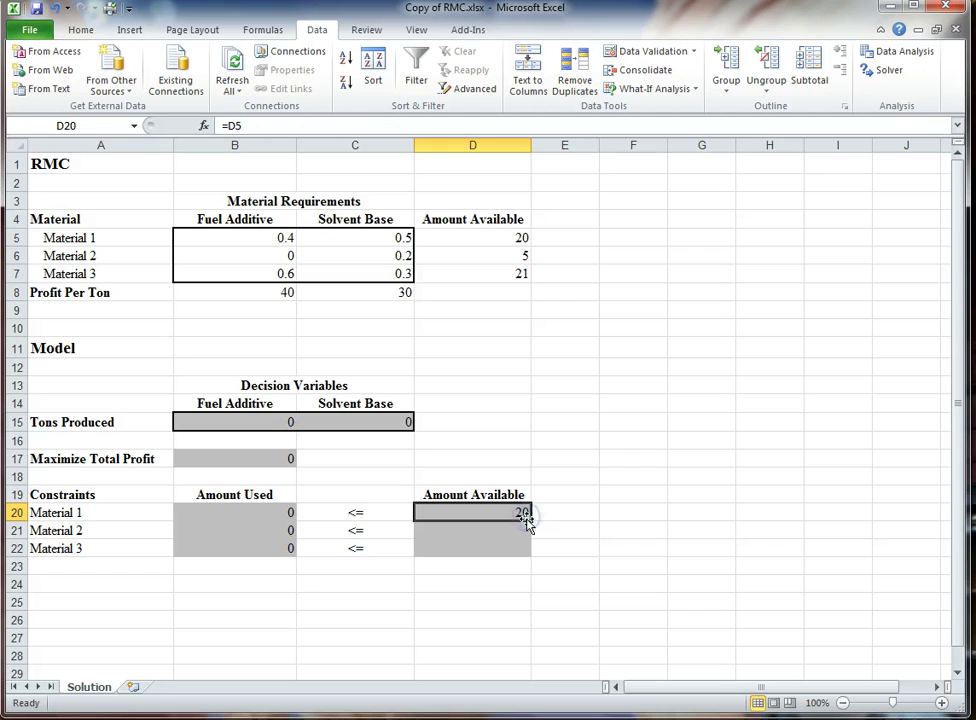
drag(530, 521, 532, 548)
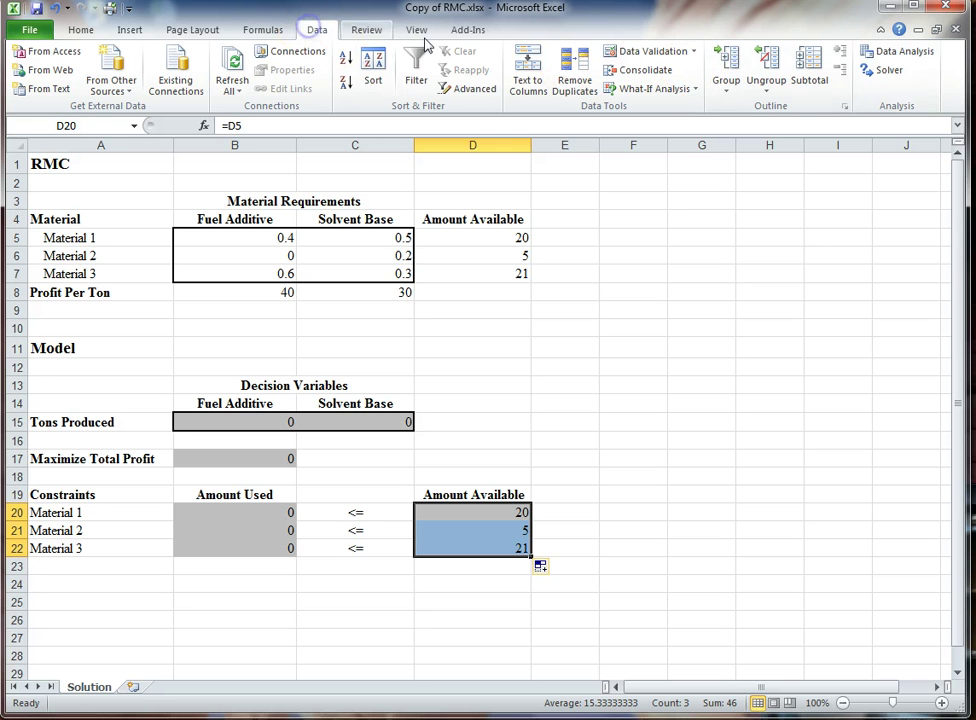
Open the Solver parameters and choose Max for the objective cell B17, keeping the model visible beside the dialog
click(886, 75)
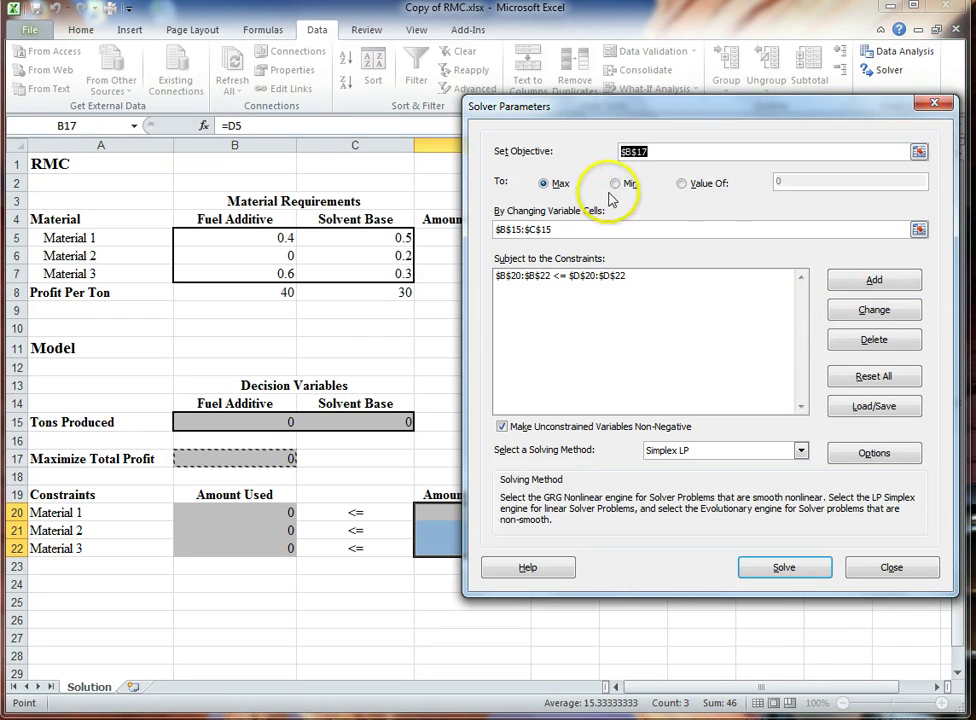
drag(578, 108, 694, 131)
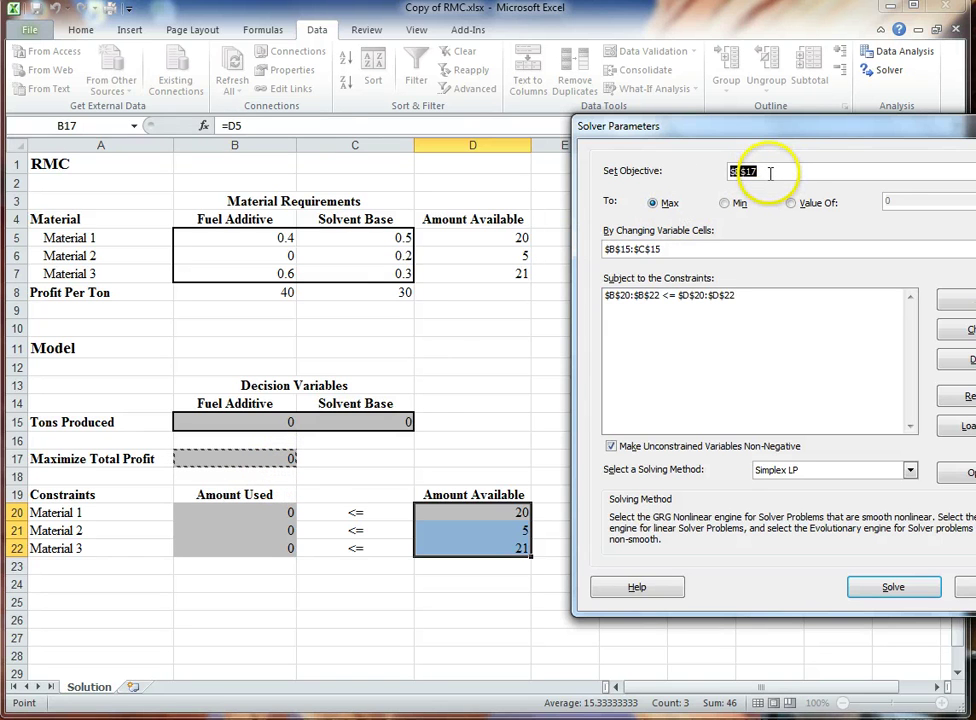
drag(780, 121, 713, 118)
click(589, 201)
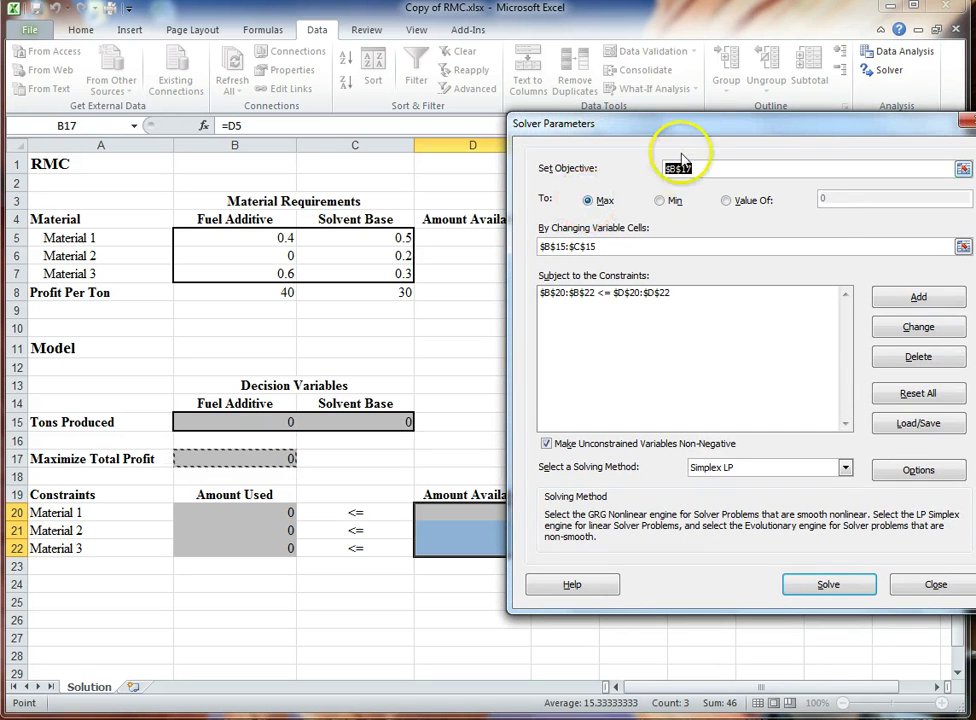
drag(725, 124, 699, 97)
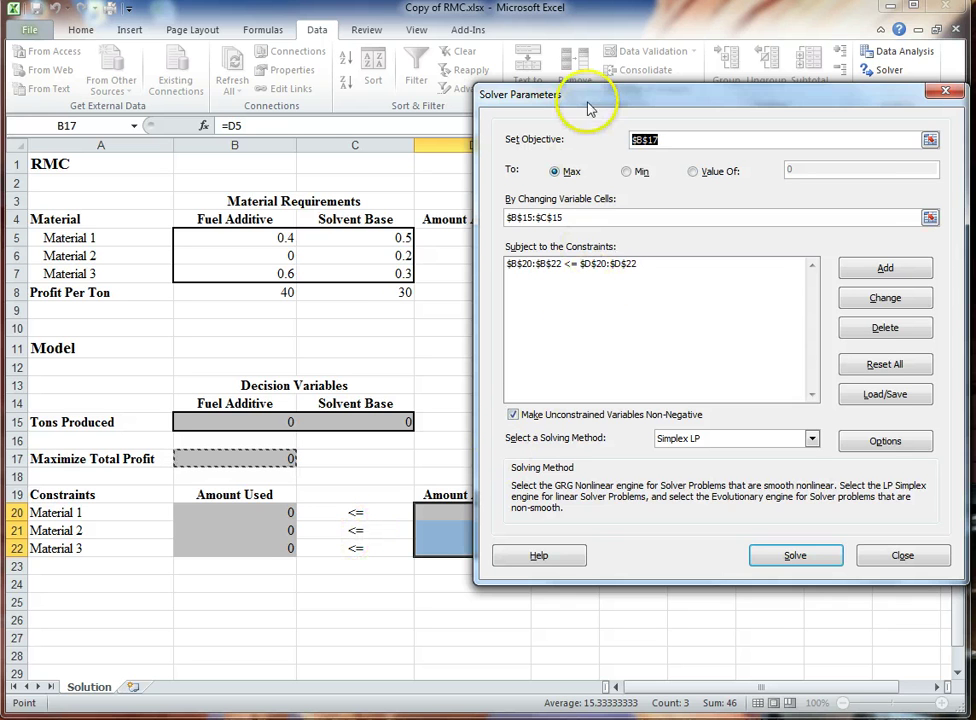
Delete the existing constraint $B$20:$B$22 <= $D$20:$D$22 from the Solver model
drag(600, 100, 636, 103)
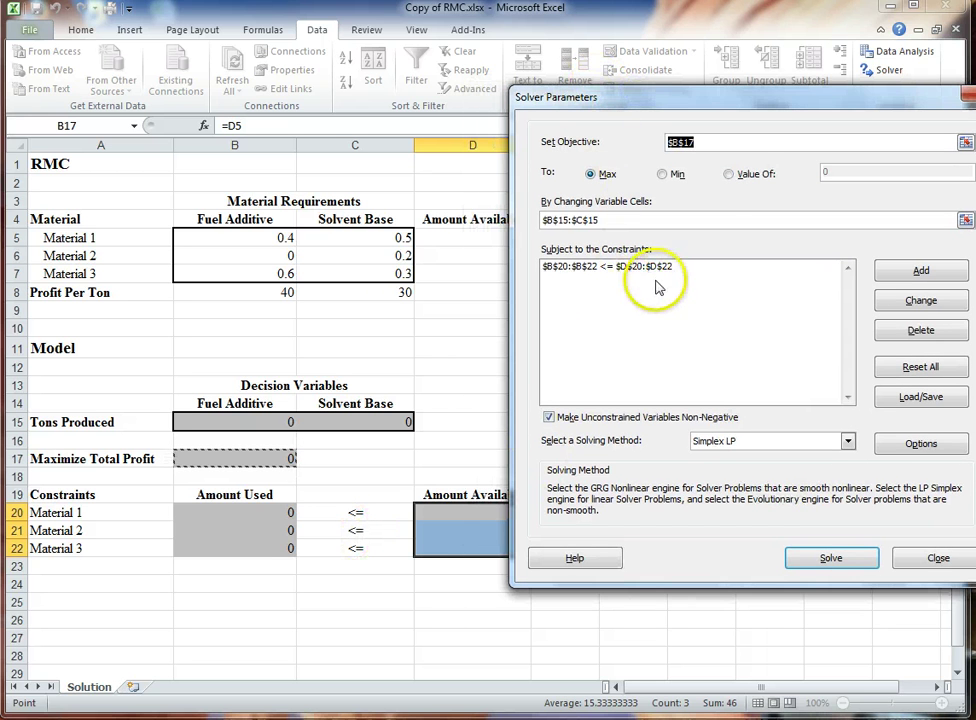
drag(726, 99, 688, 107)
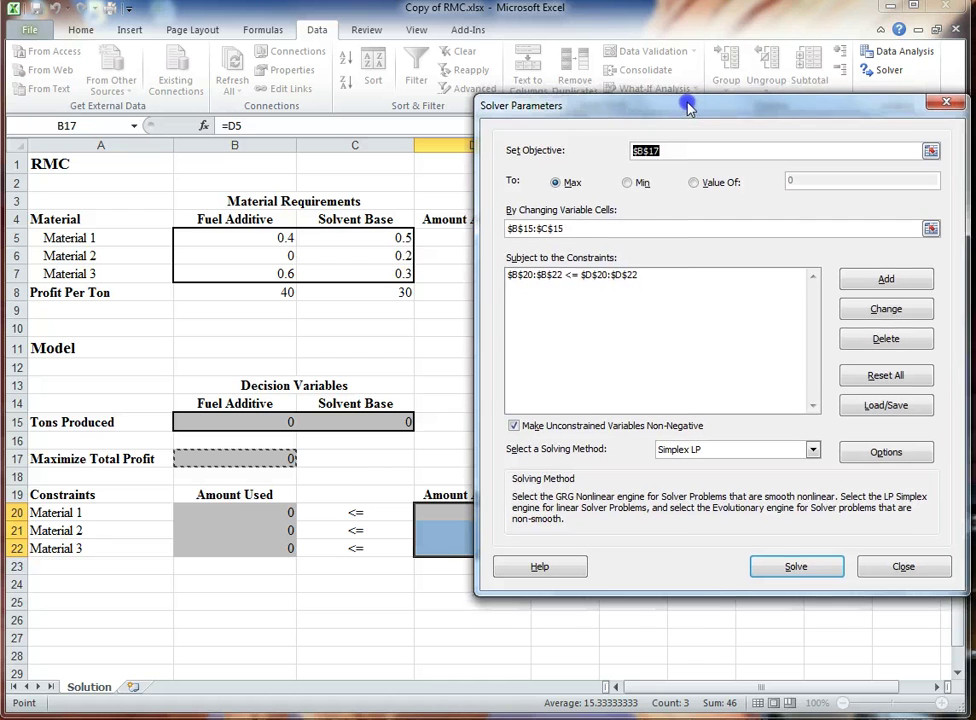
click(600, 276)
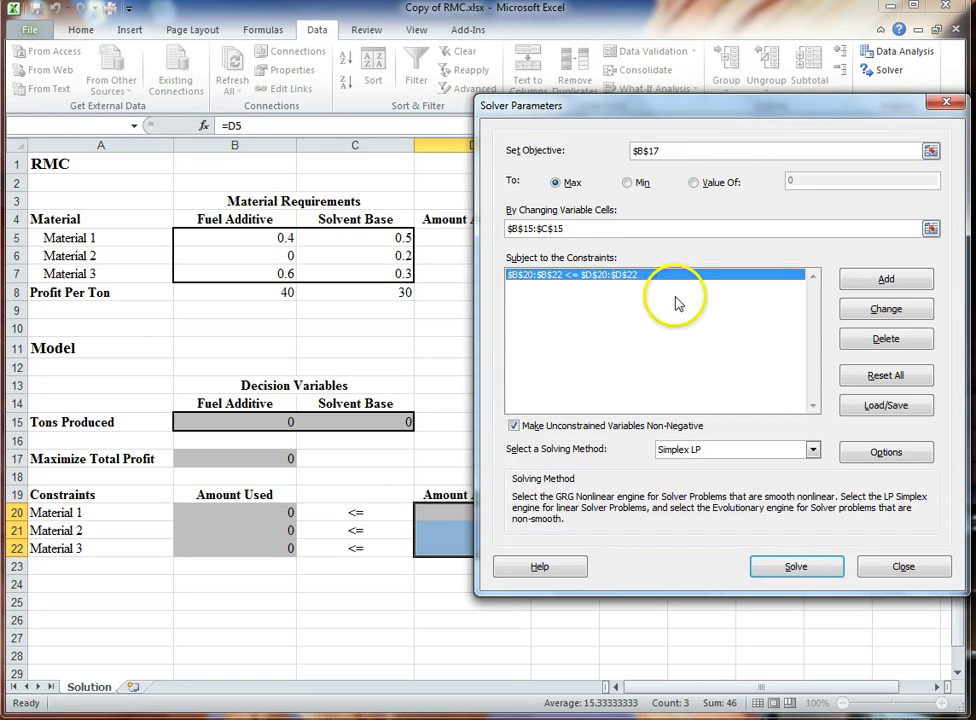
click(887, 343)
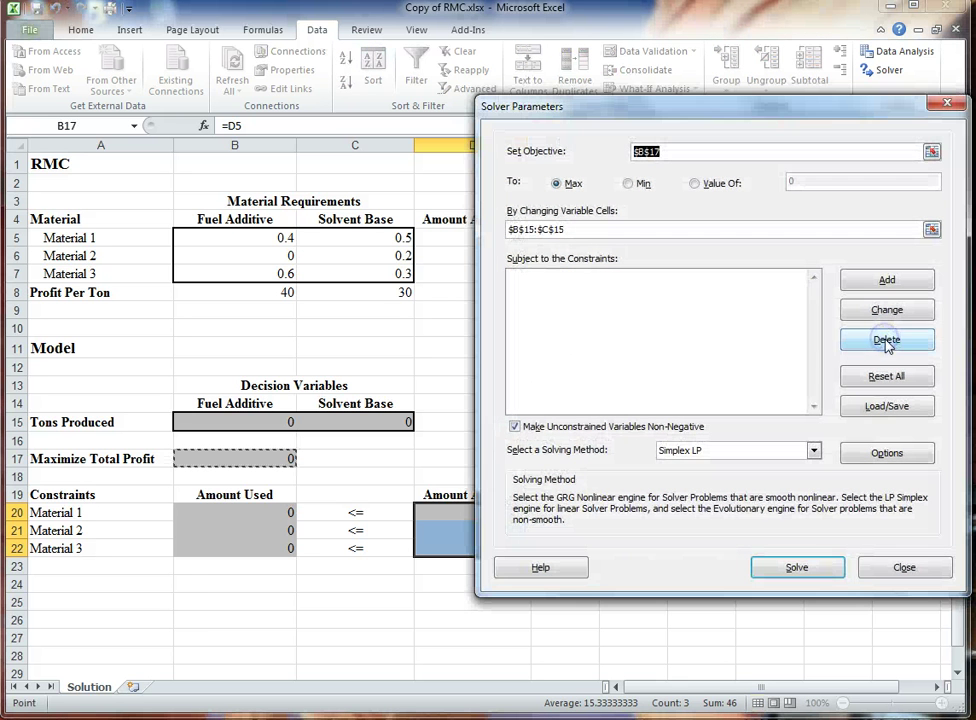
Start a new Solver constraint with the amounts used in B20:B22 as the cell reference and <= as the relation
click(872, 282)
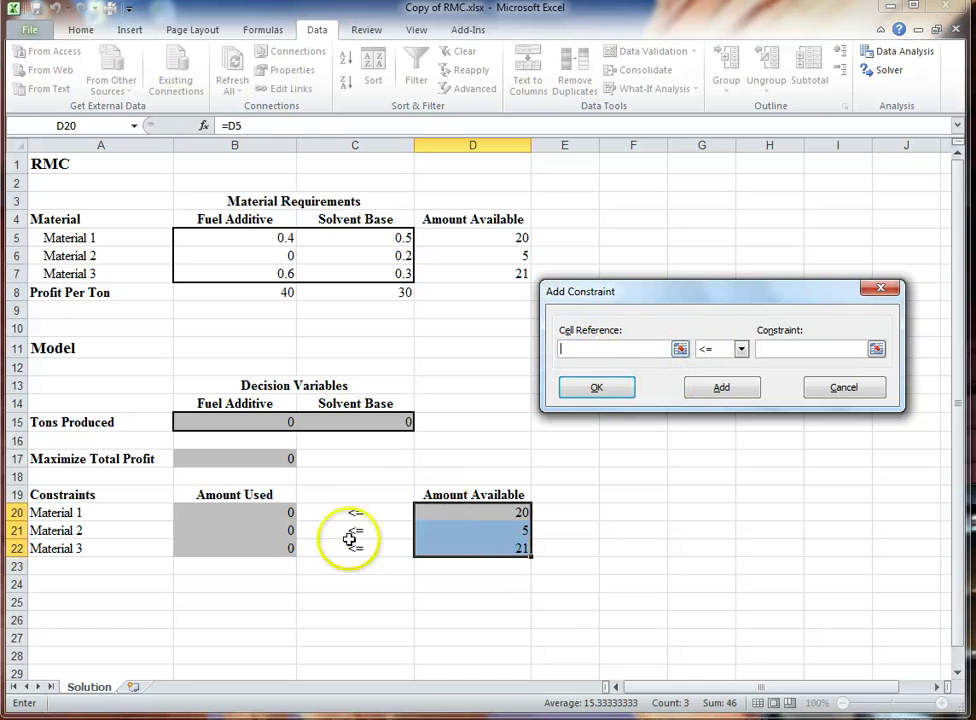
click(285, 514)
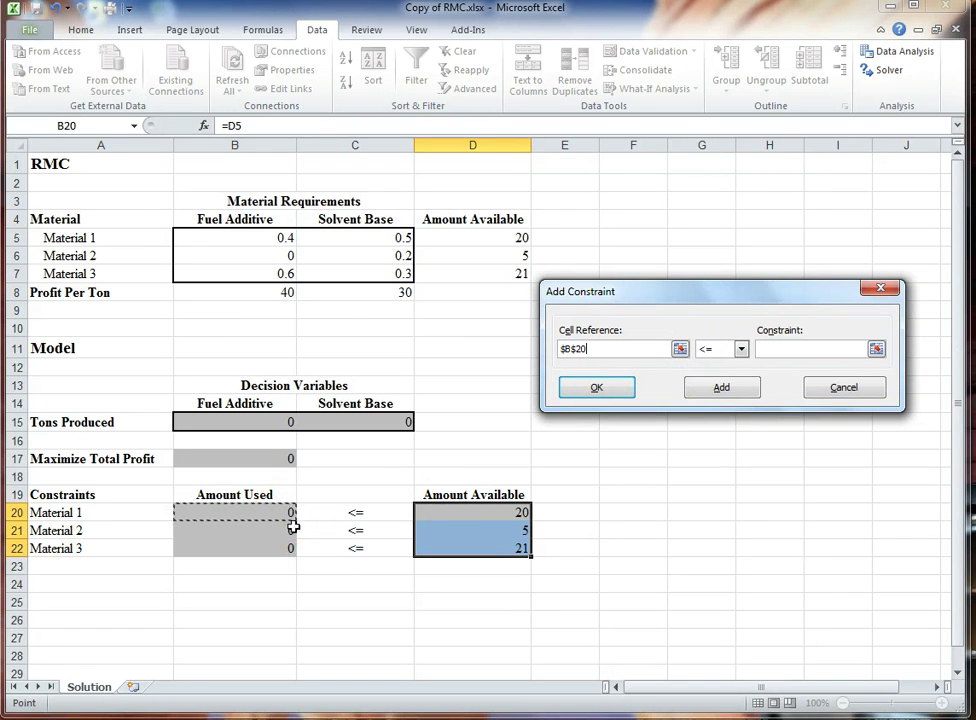
drag(296, 519, 295, 544)
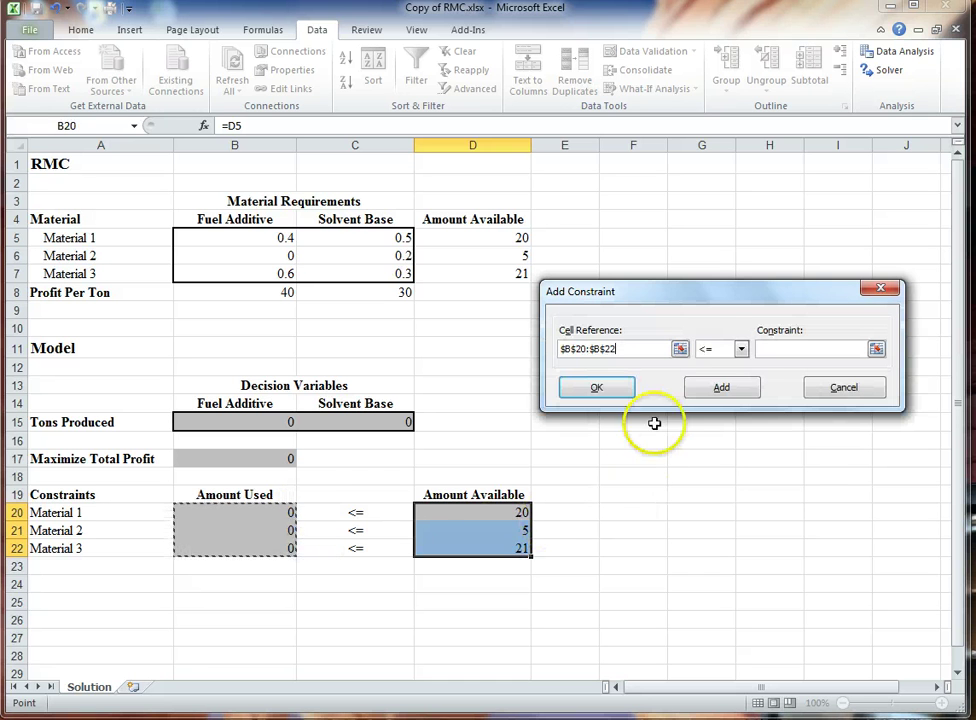
click(741, 349)
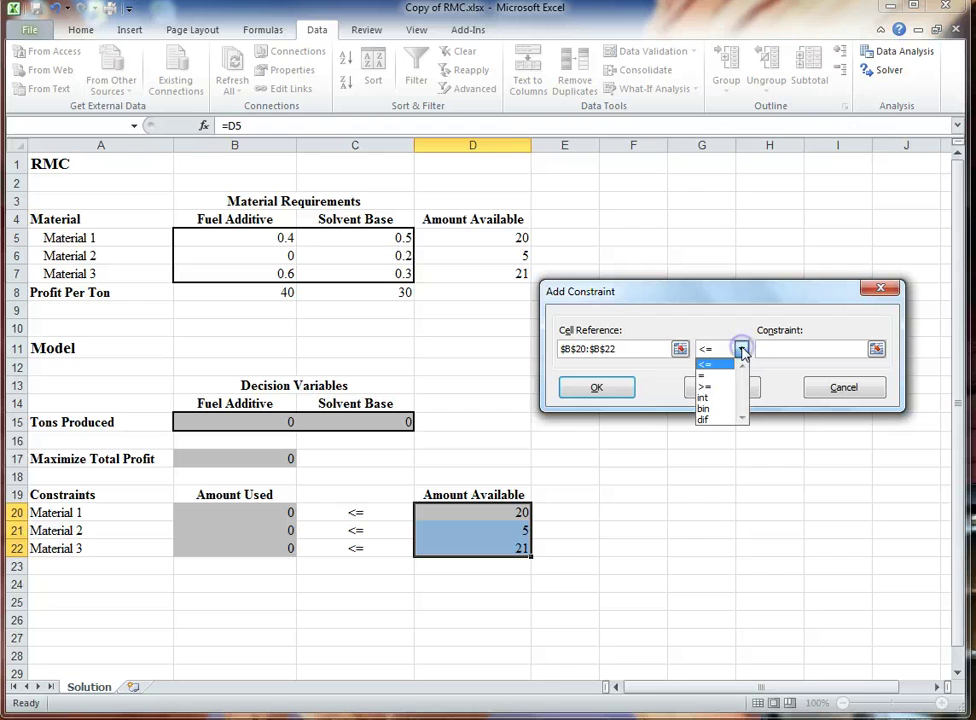
click(743, 350)
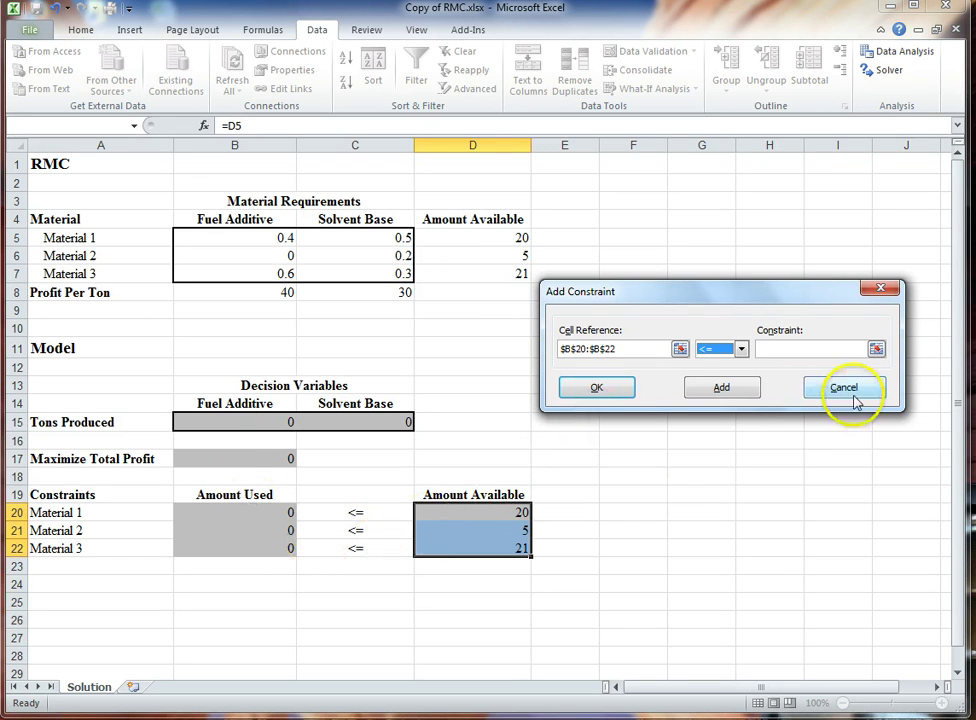
Try to add the constraint with the amounts available in D21:D22 as its limit
click(829, 348)
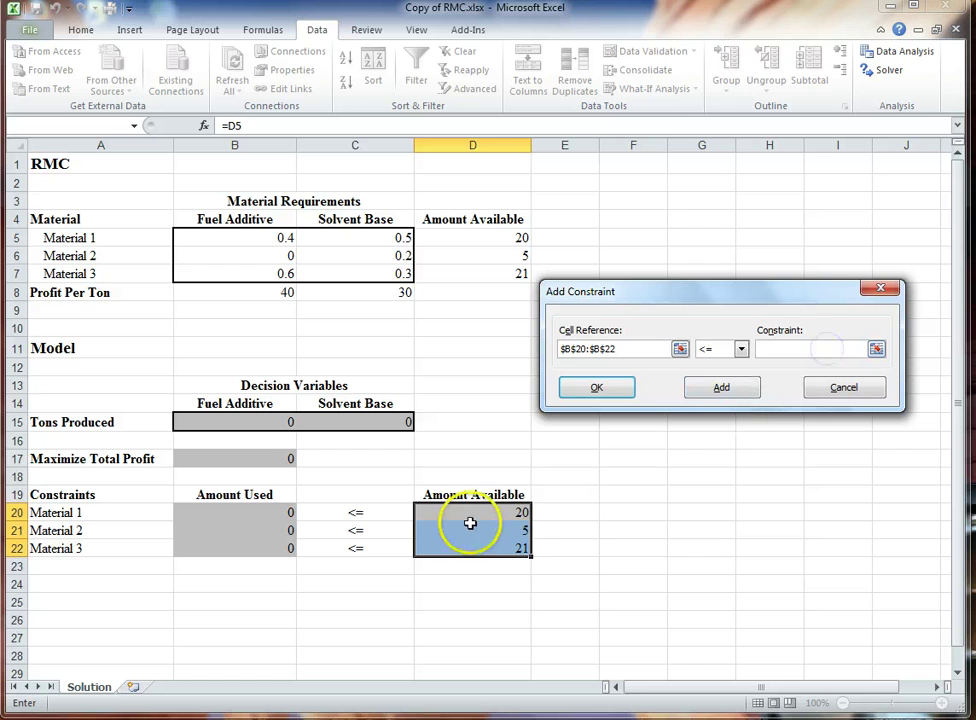
click(522, 515)
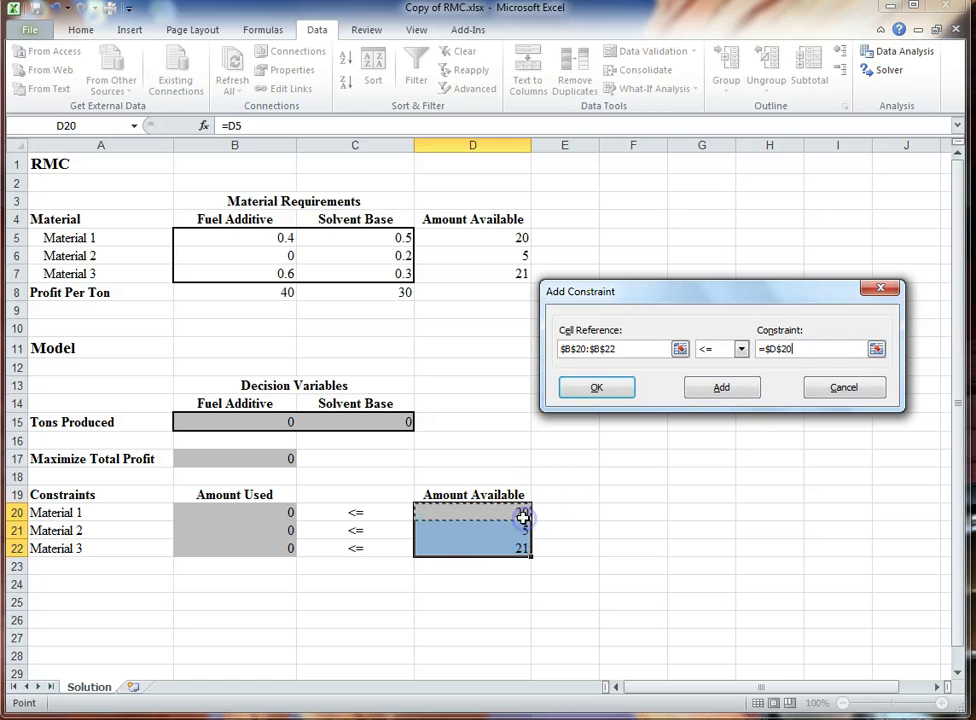
drag(529, 522, 530, 550)
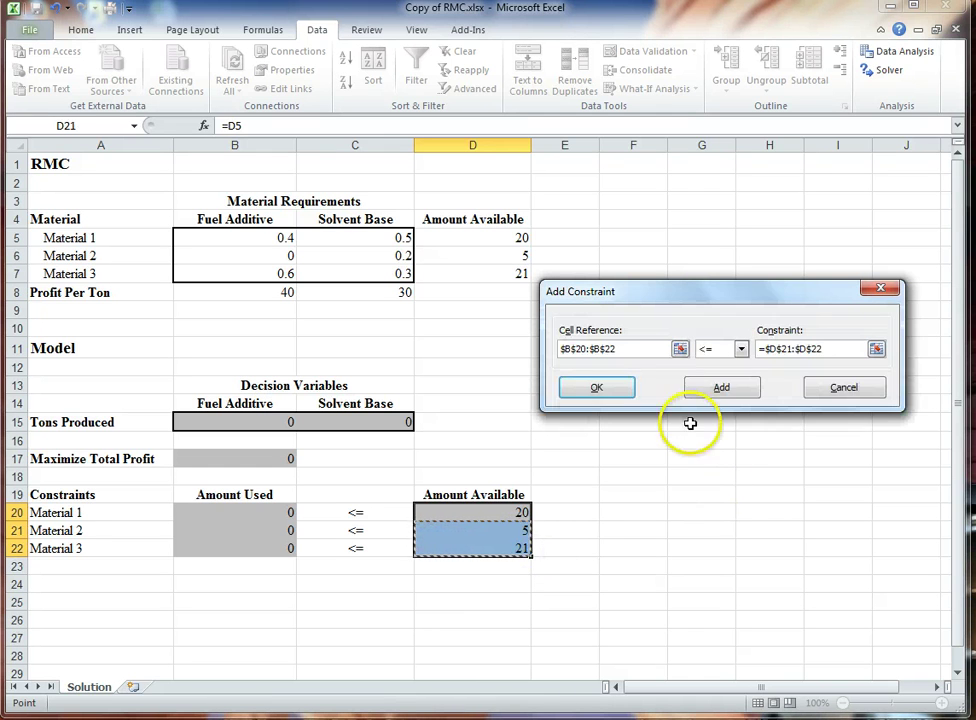
click(715, 398)
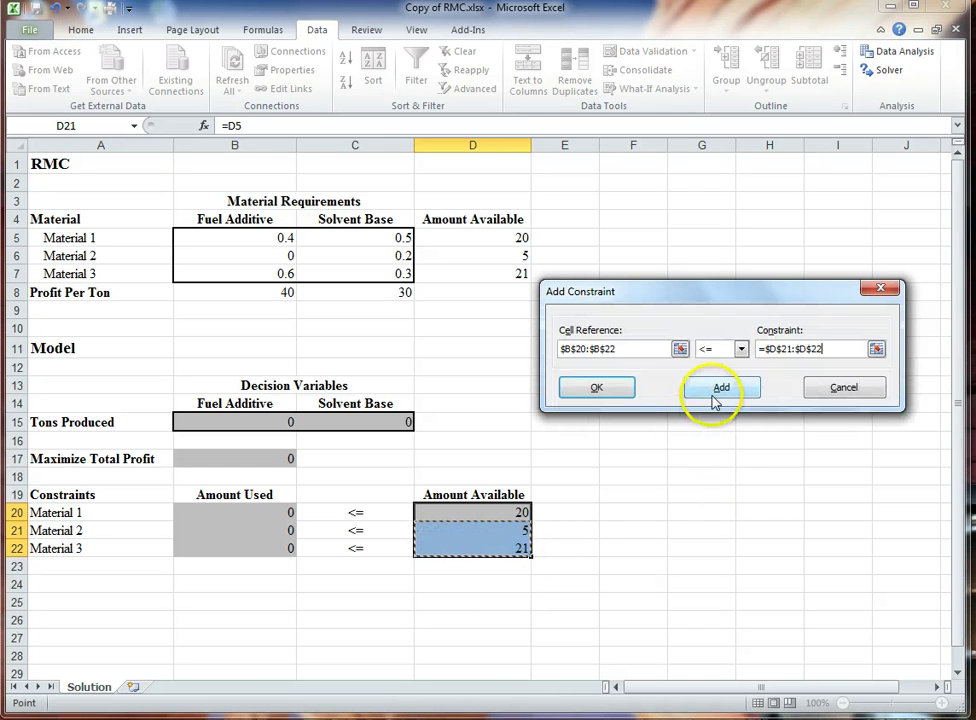
click(606, 396)
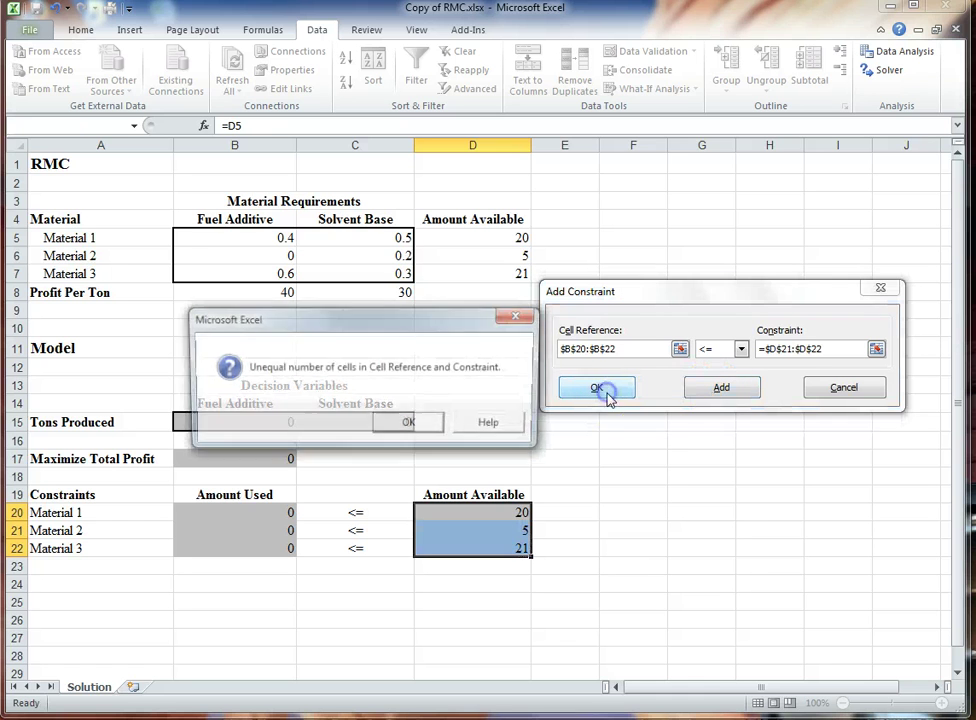
click(424, 426)
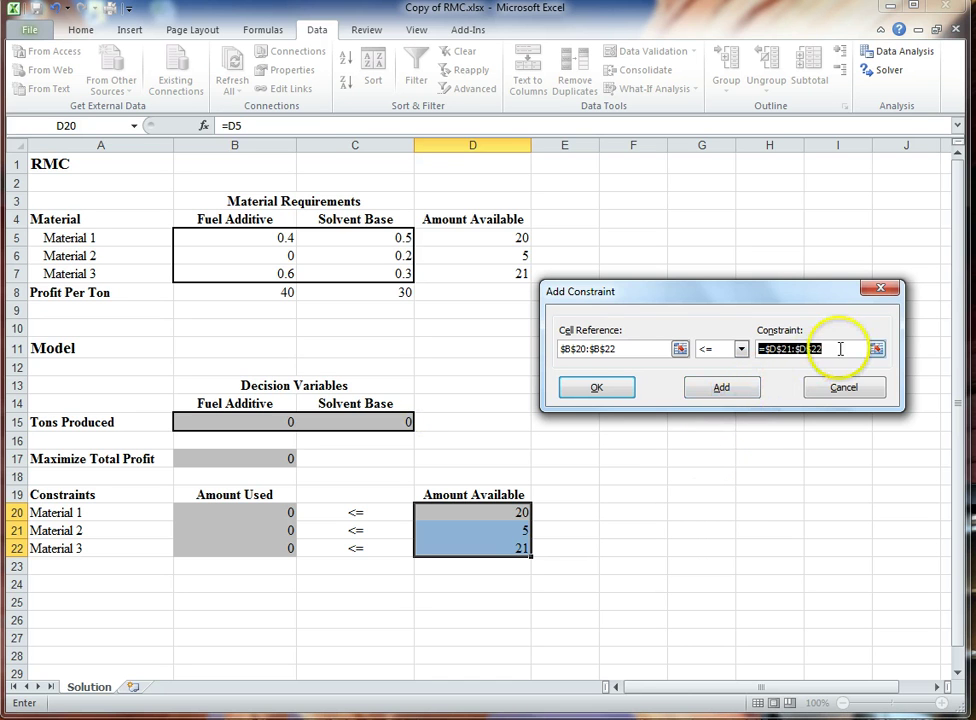
Set the constraint's limit to =$D$20:$D$22 and add the constraint to the Solver model
drag(834, 350, 808, 349)
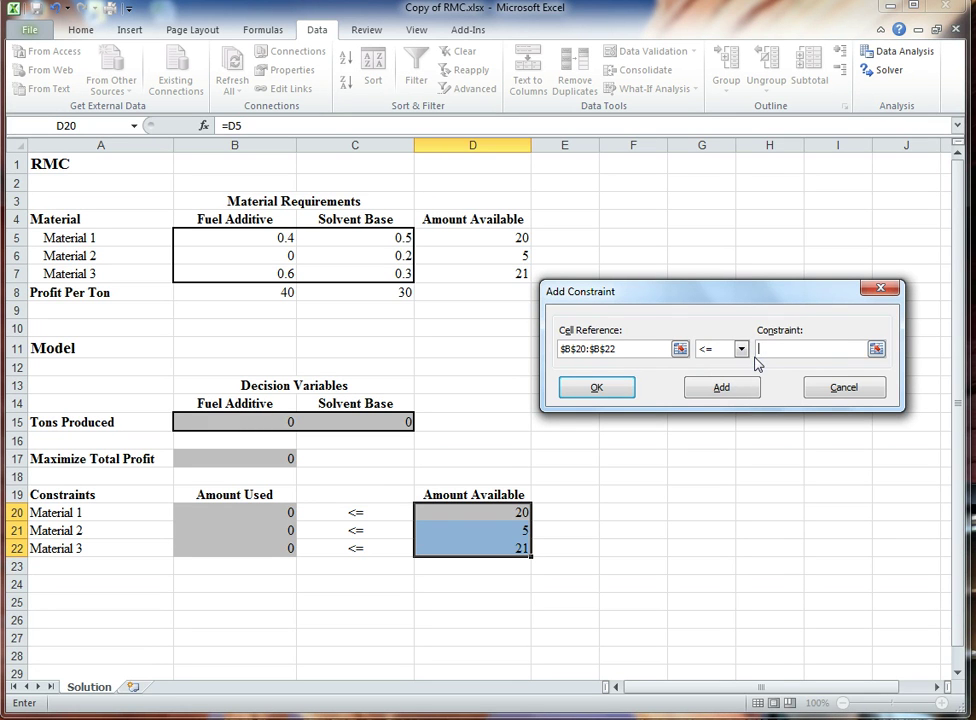
click(486, 520)
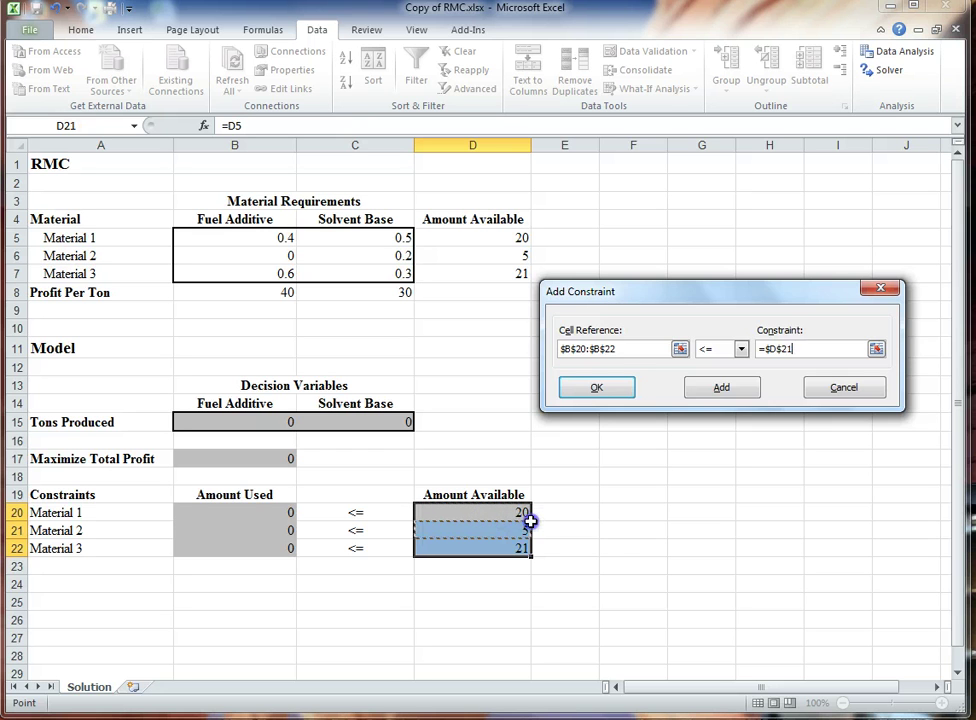
drag(530, 521, 530, 545)
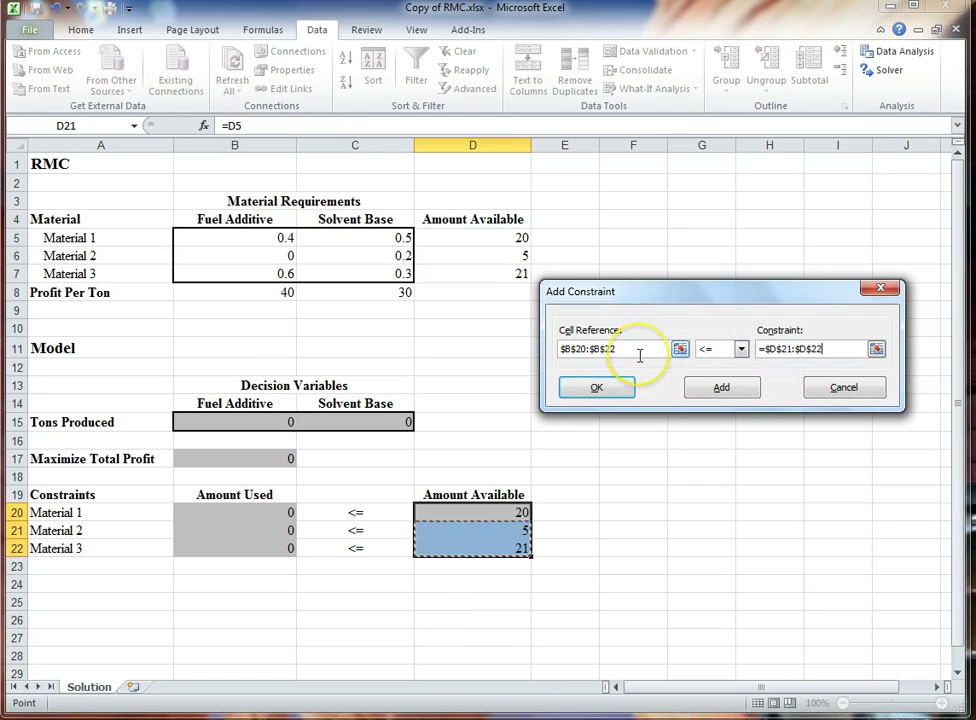
click(588, 348)
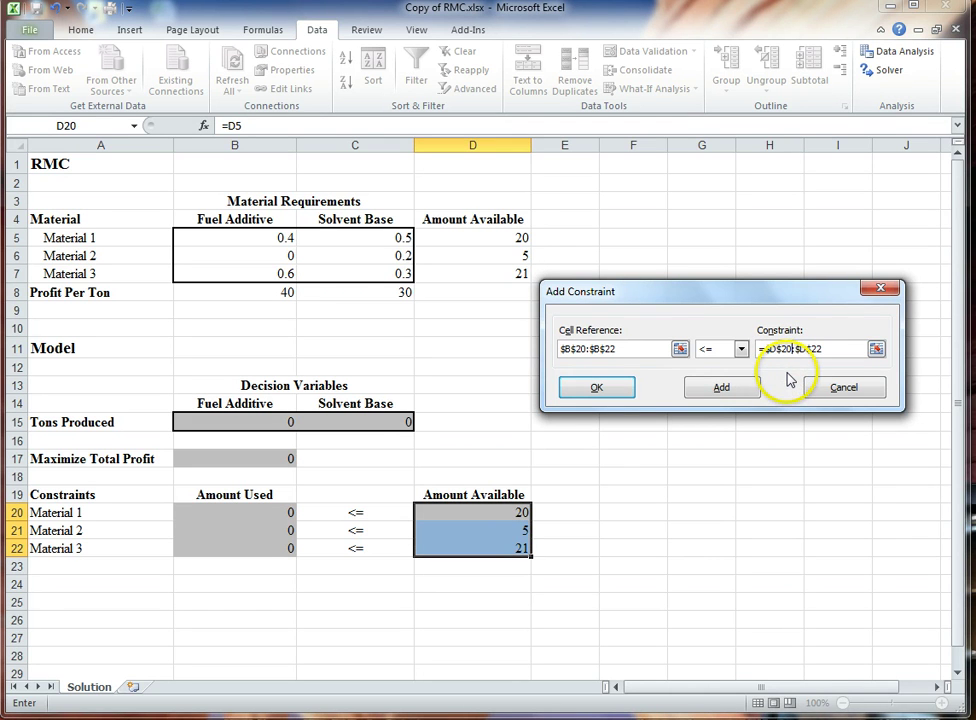
click(614, 387)
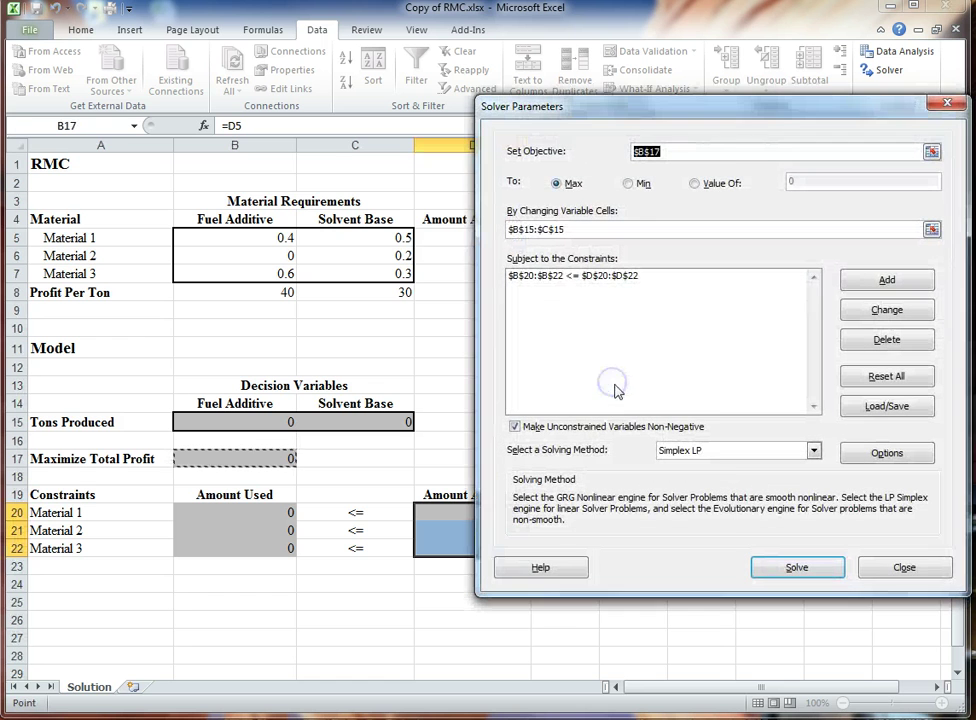
Review the available solving methods, keeping Simplex LP, and check the Solver options that apply to all methods
drag(777, 113, 697, 103)
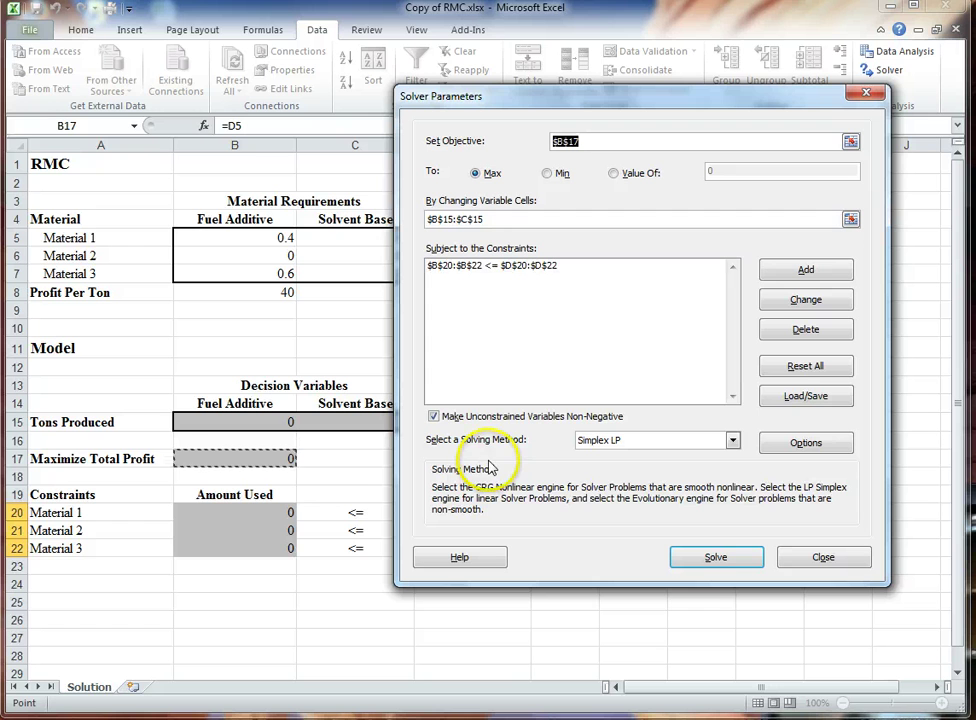
click(733, 445)
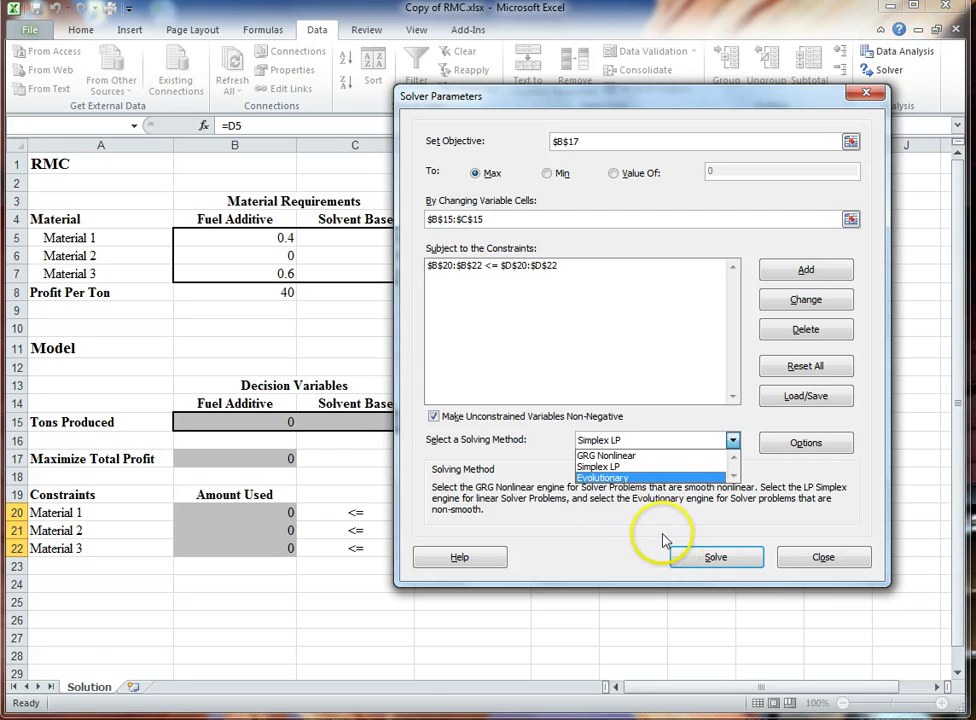
click(622, 537)
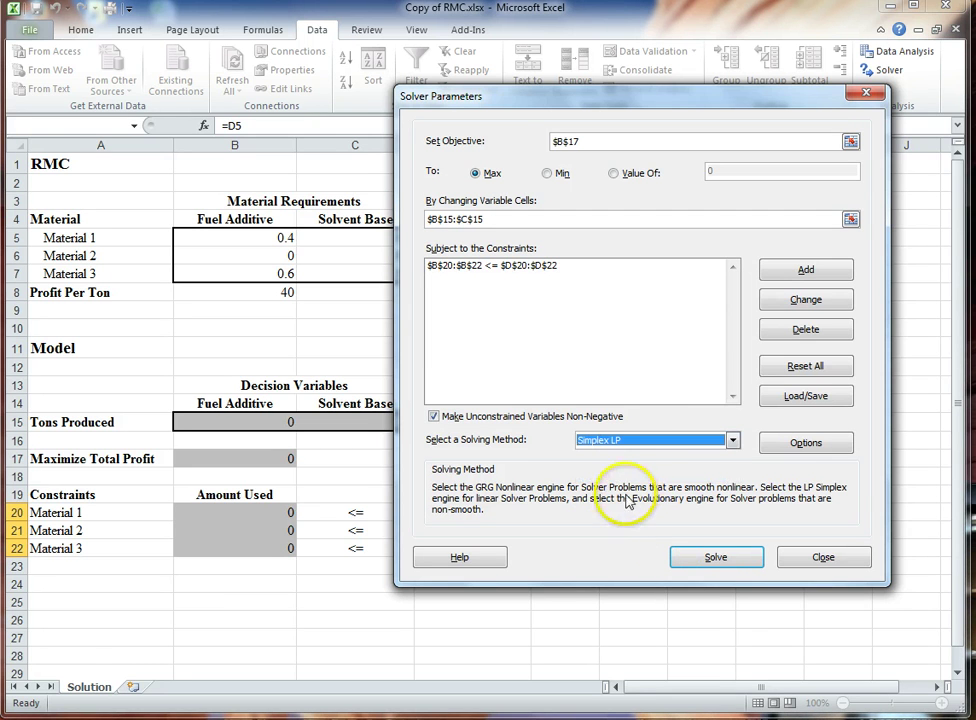
click(803, 445)
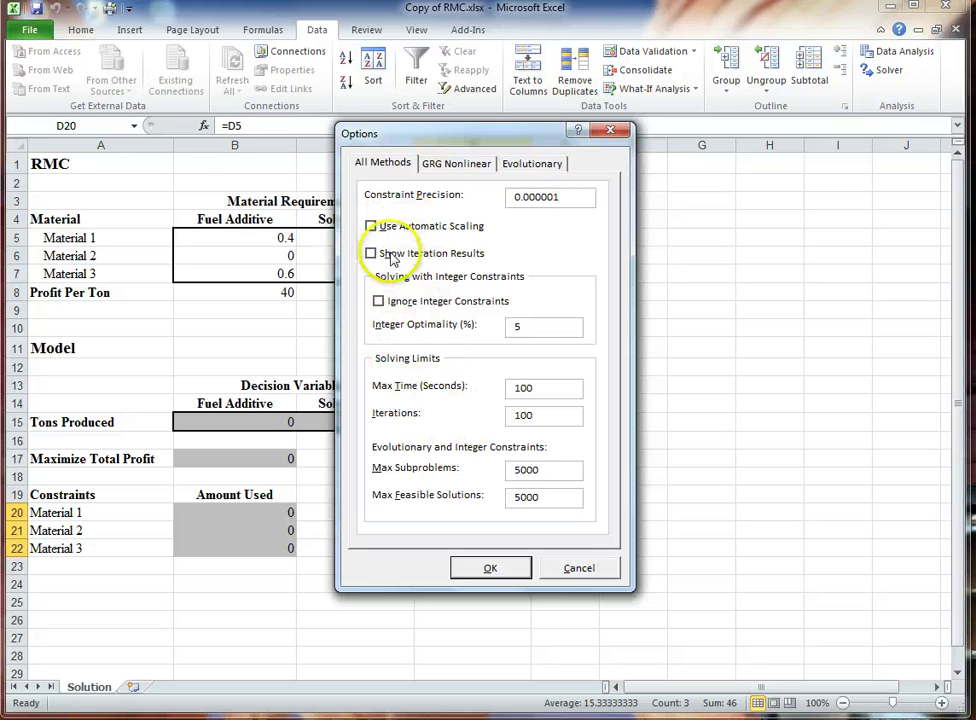
click(490, 567)
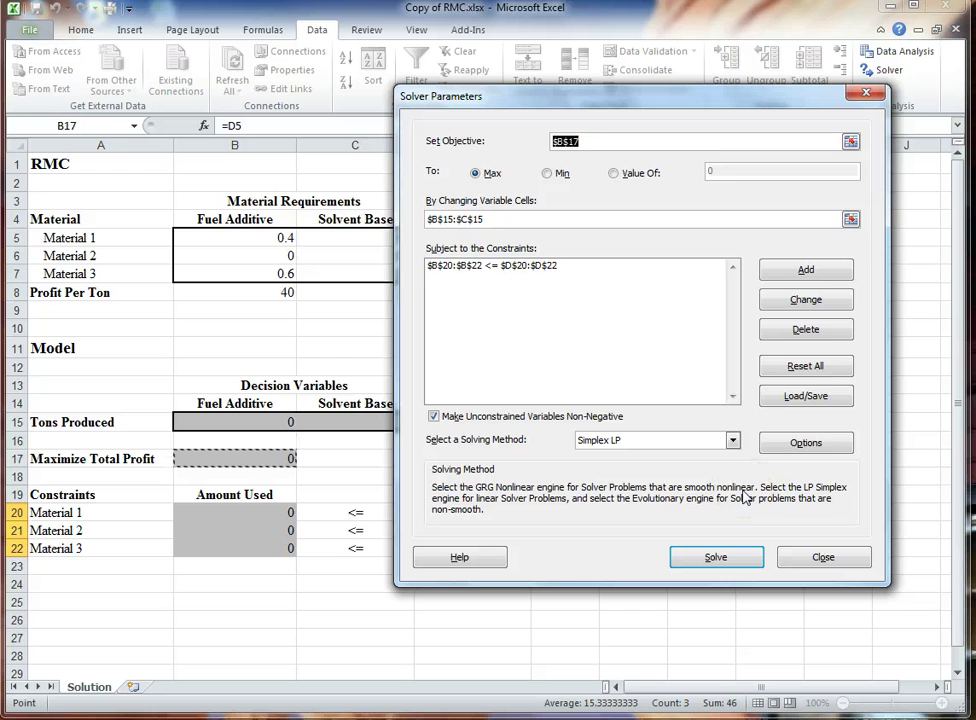
Solve the model, keep the Solver solution and create the Answer, Sensitivity and Limits reports
click(715, 557)
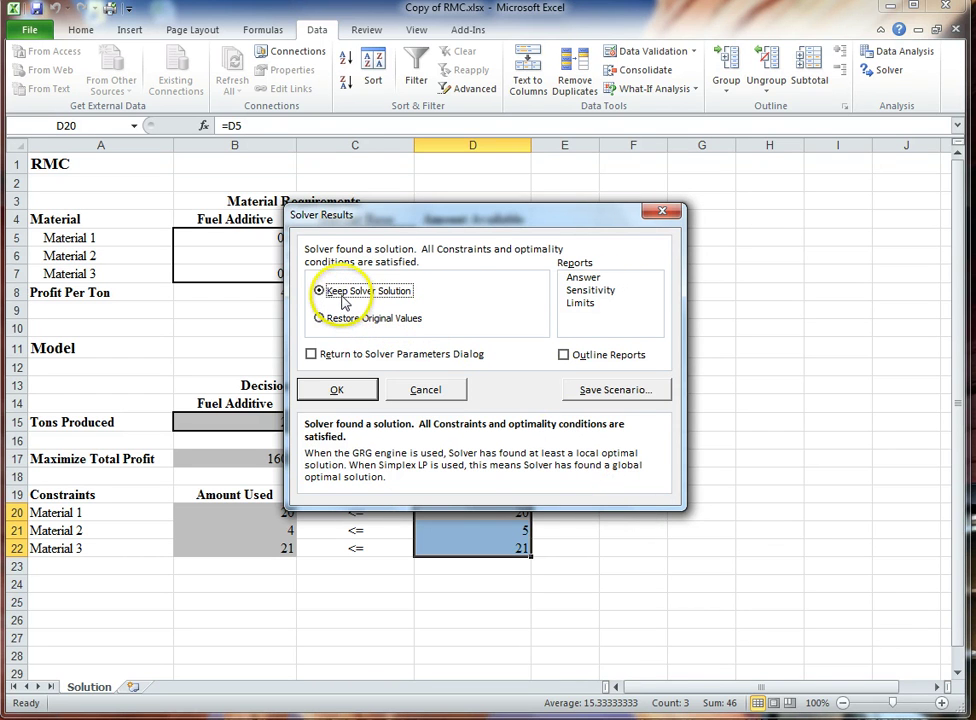
click(580, 279)
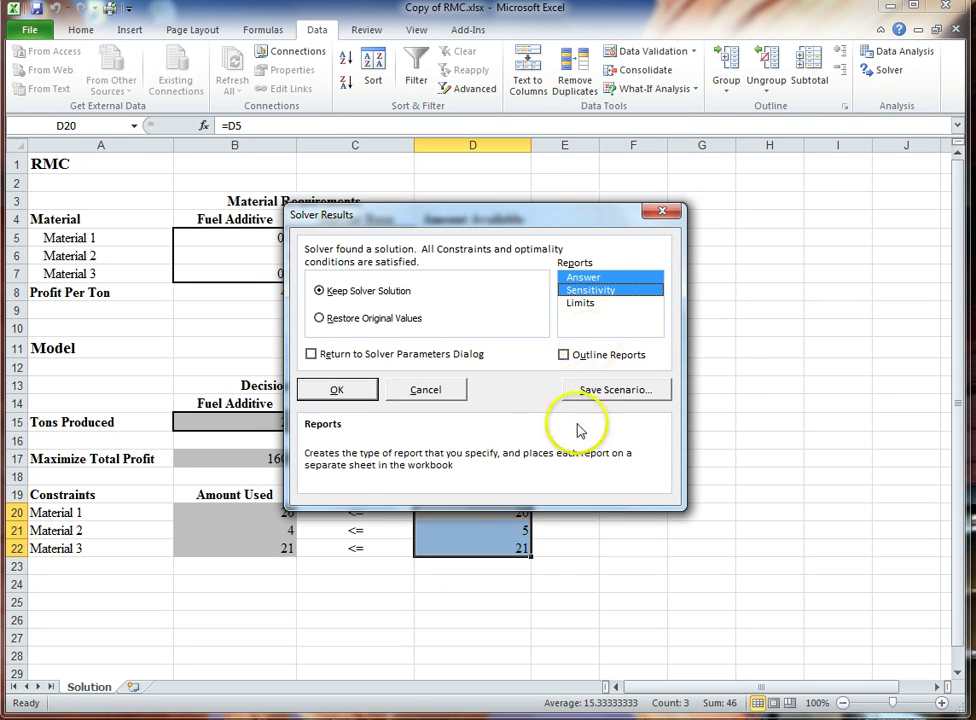
click(578, 306)
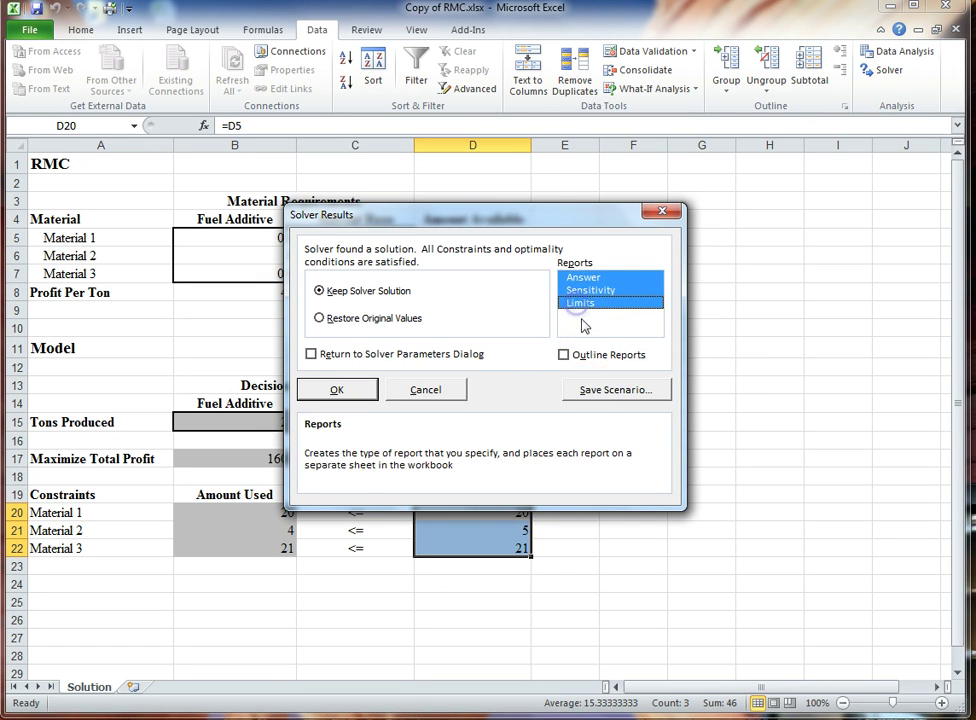
click(339, 391)
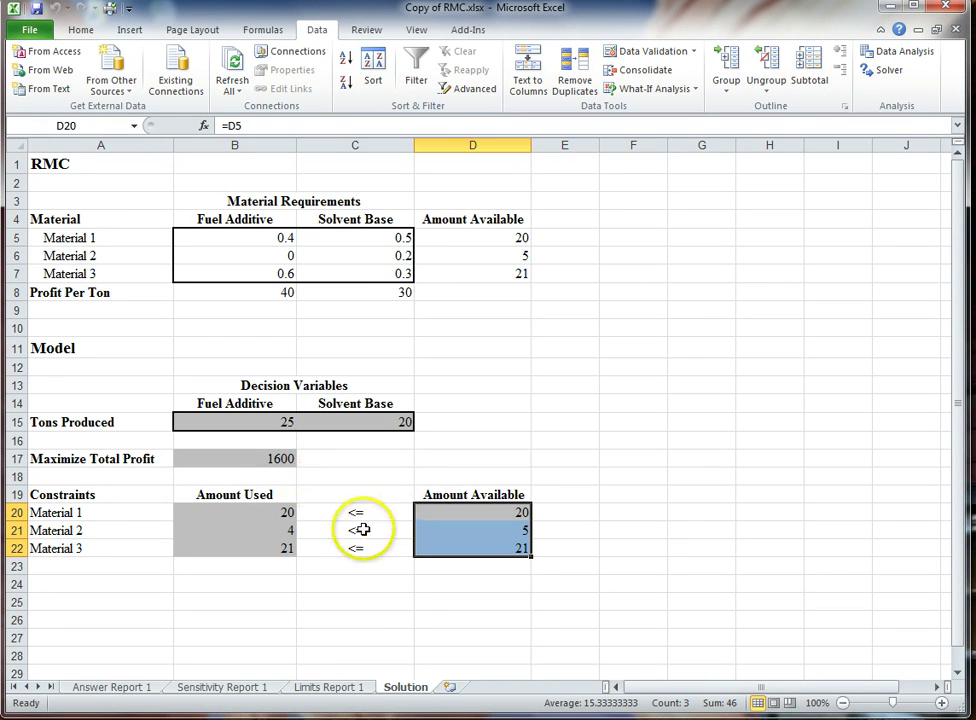
Examine the objective, variables and constraints in the Answer report, then view the Sensitivity report
click(108, 688)
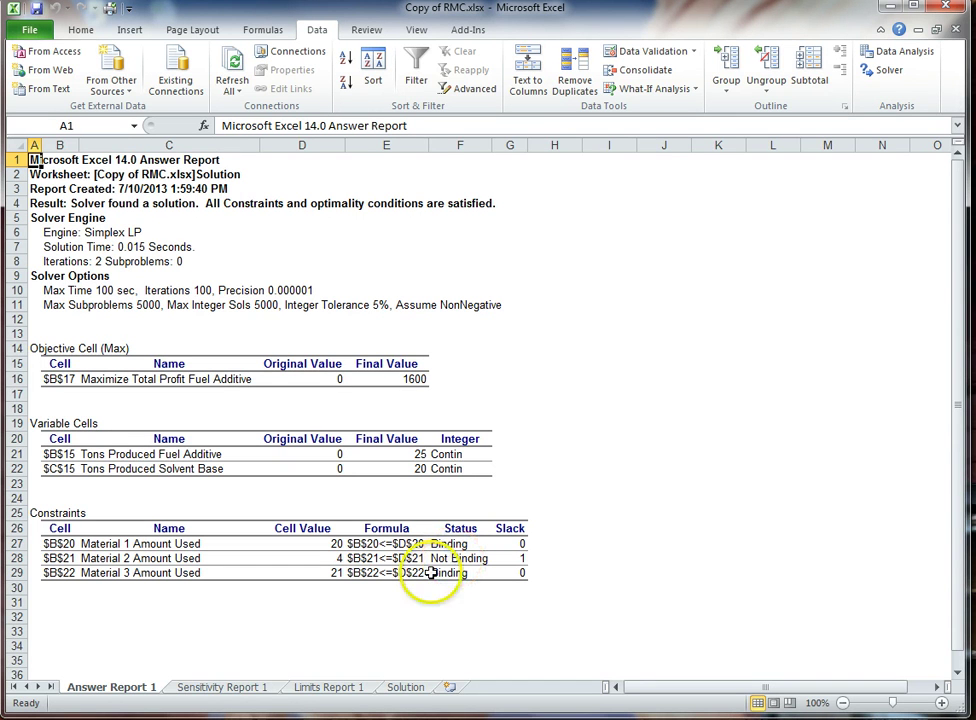
click(230, 688)
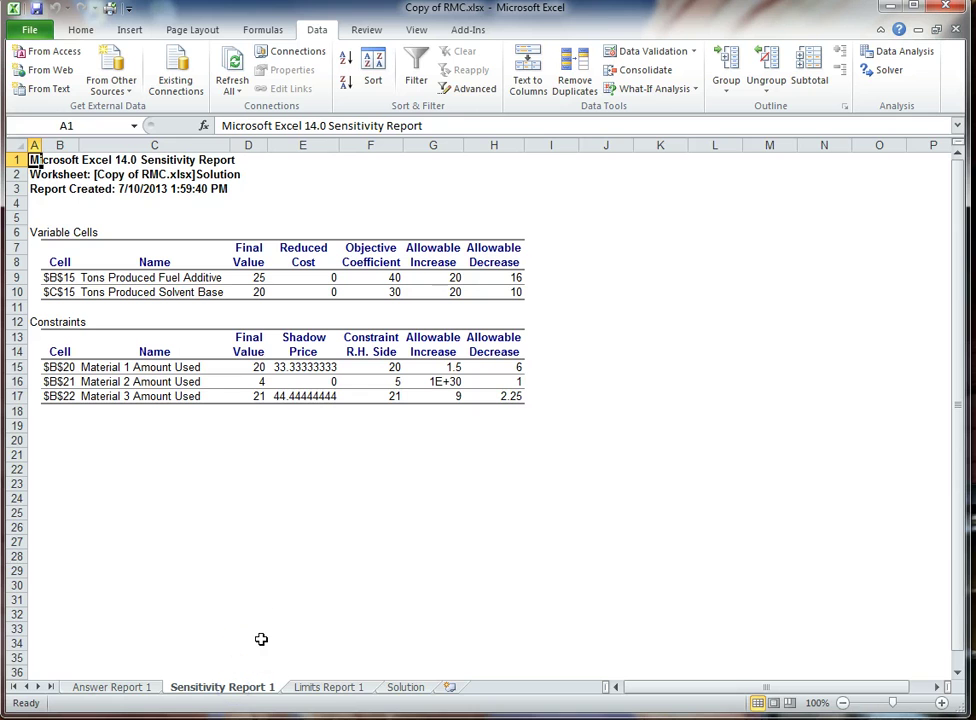